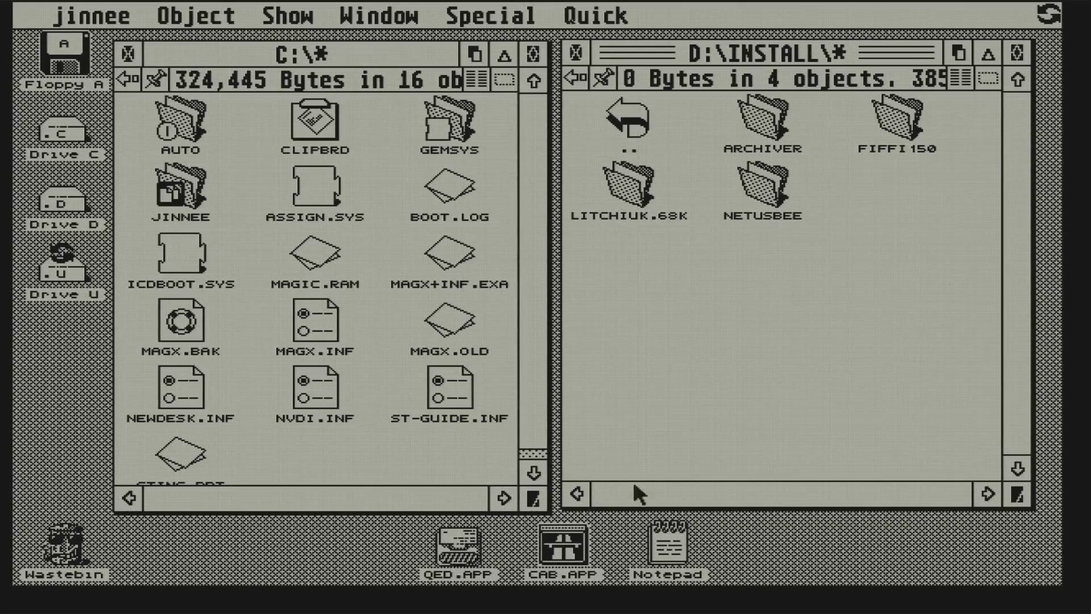
- Browse the right window into NETUSBEE\NETUSB06\ST\TOSMAGIC to reach its AUTO folder and USBTOOL.ACC
double_click(767, 190)
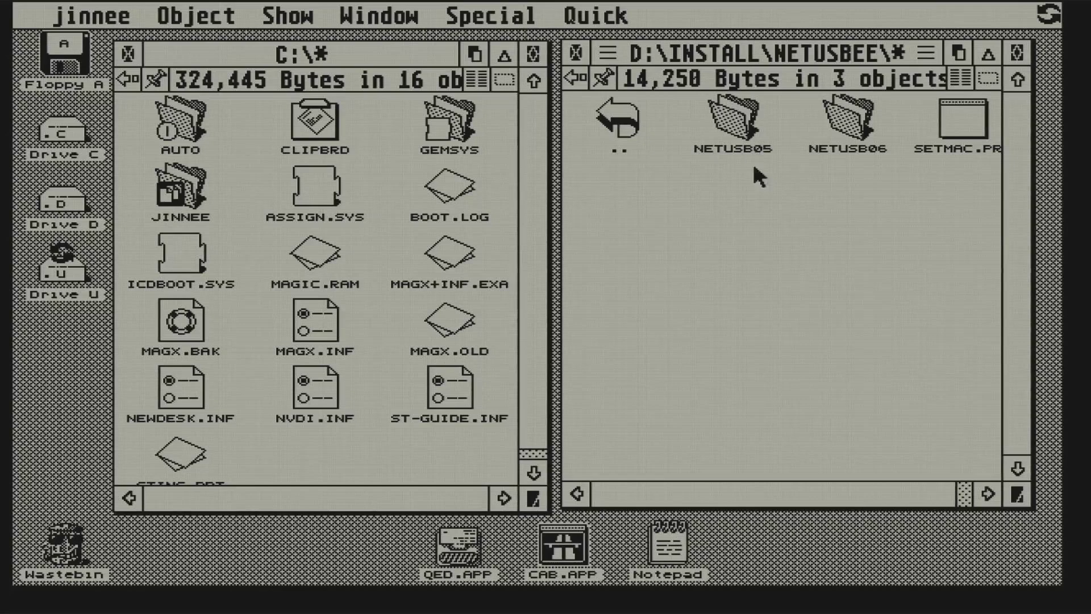
double_click(857, 125)
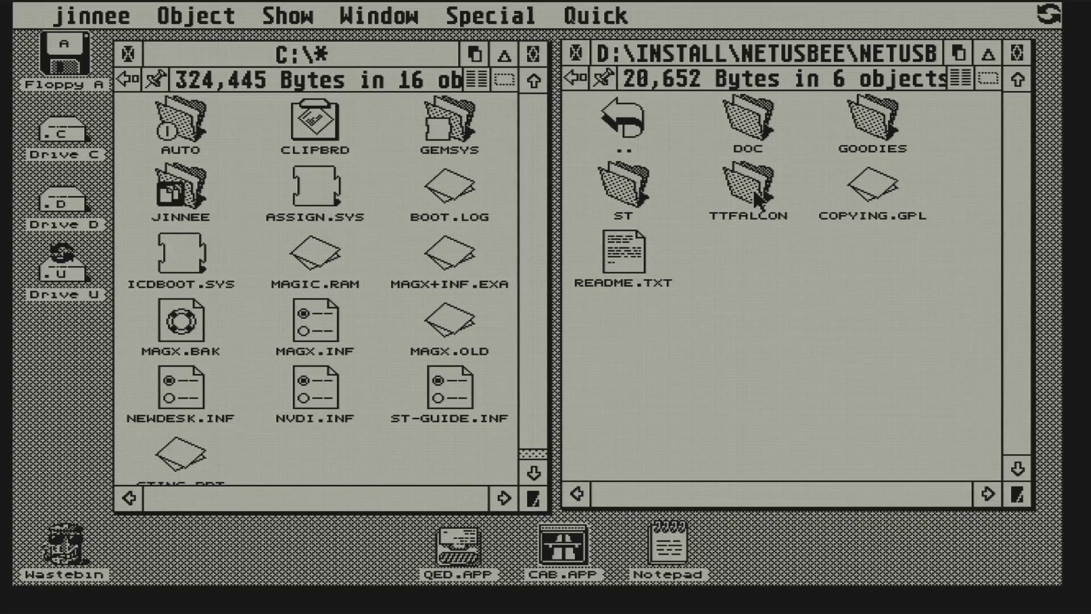
double_click(631, 197)
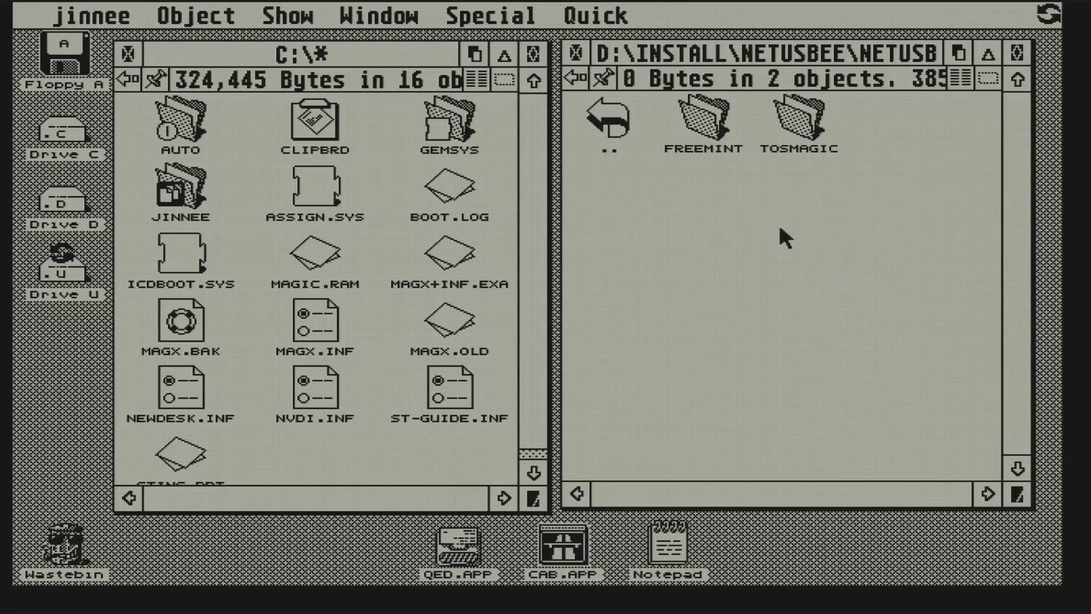
double_click(788, 118)
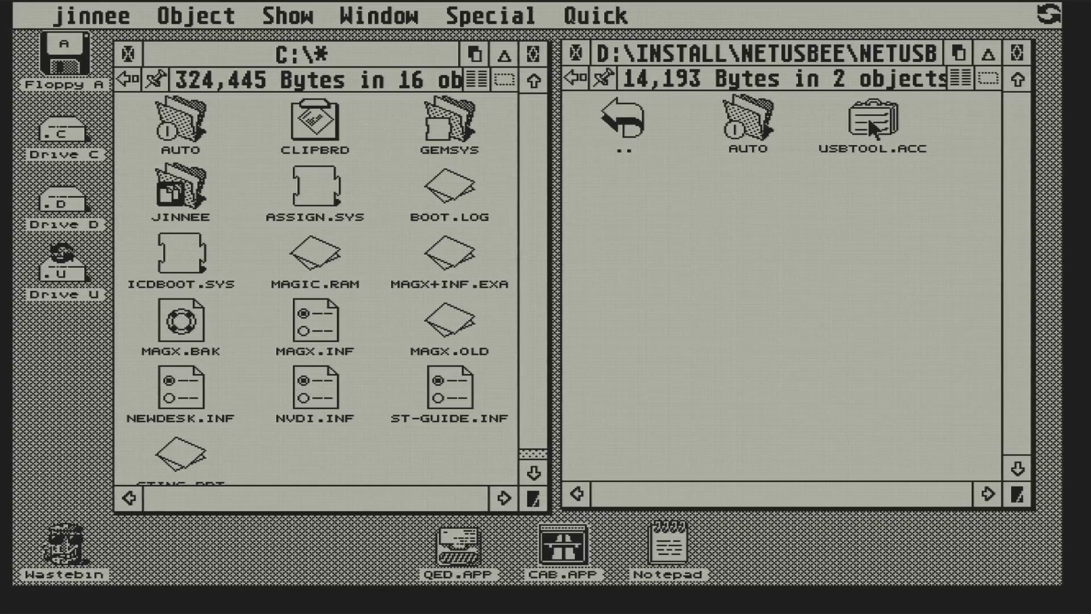
- Copy USBTOOL.ACC from the driver kit into C:\GEMSYS\ACCS
double_click(458, 119)
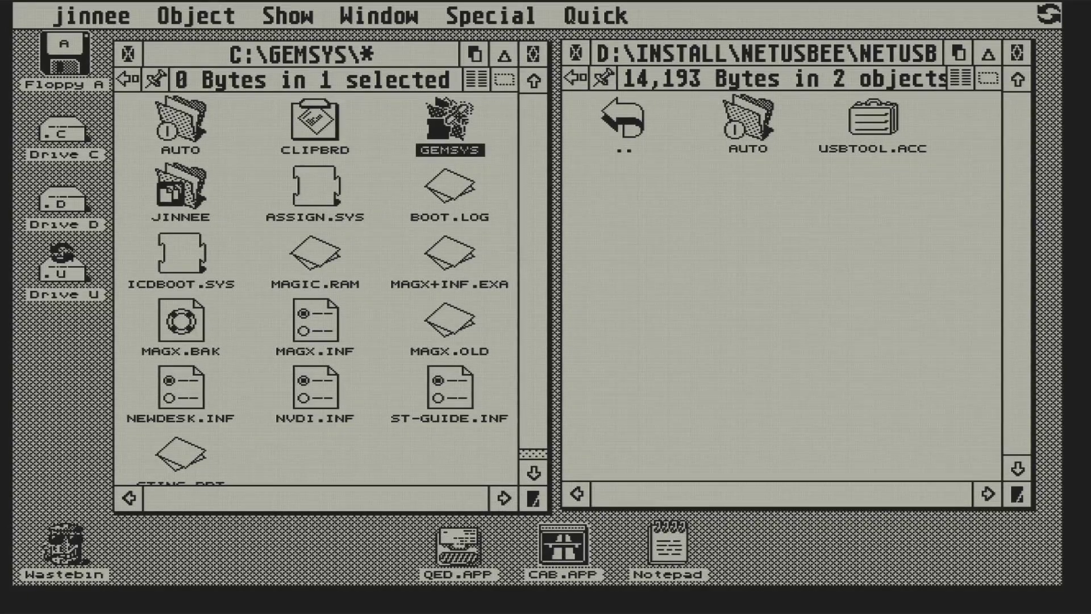
double_click(325, 115)
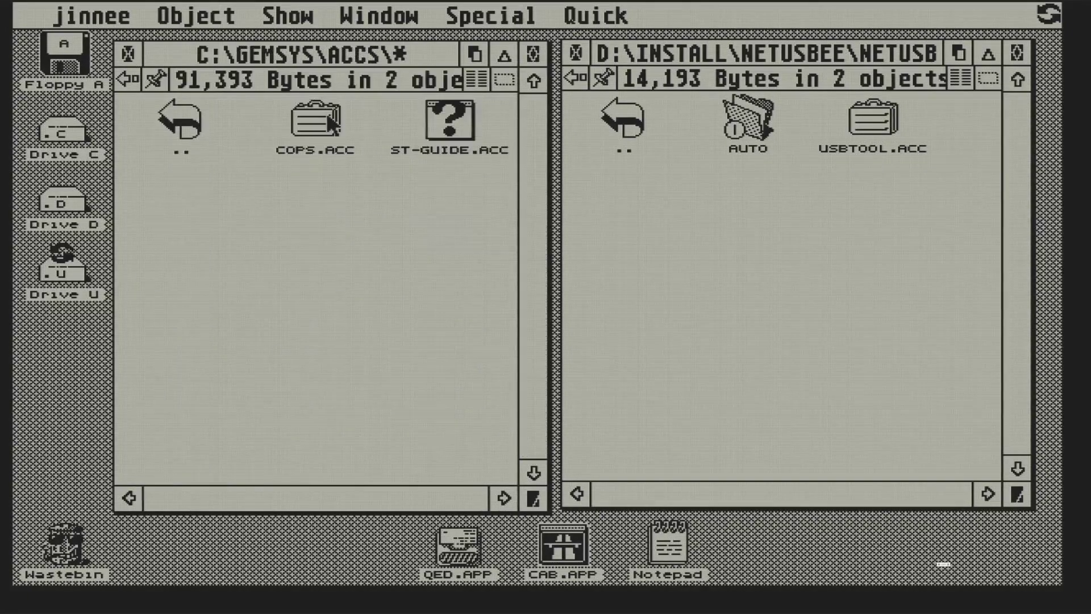
drag(873, 121, 352, 270)
click(446, 436)
- Show C:\AUTO on the left and the kit's AUTO folder of driver PRGs on the right
double_click(188, 122)
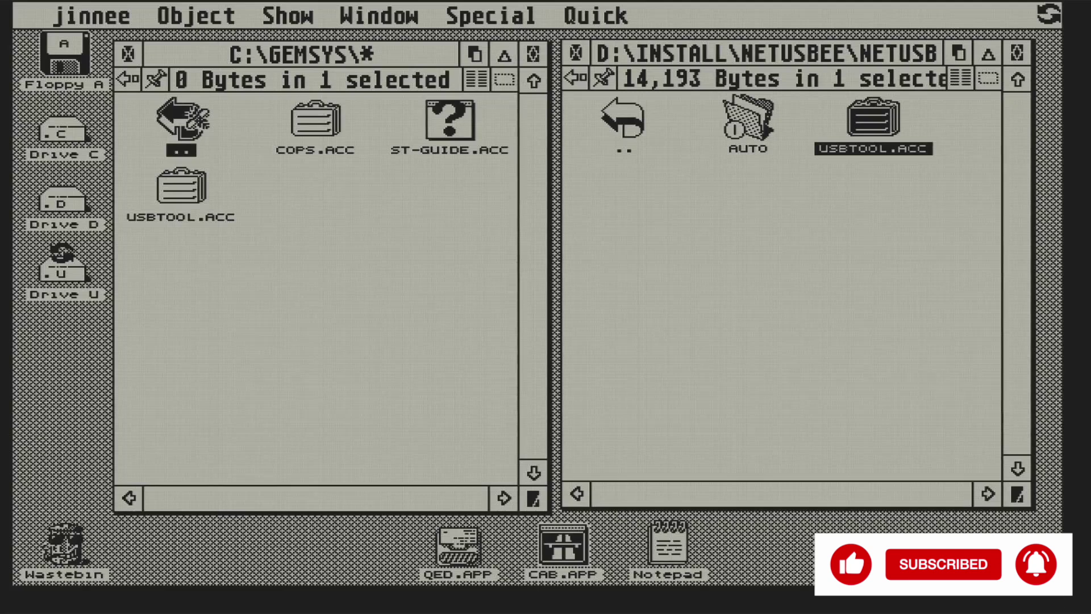
double_click(182, 121)
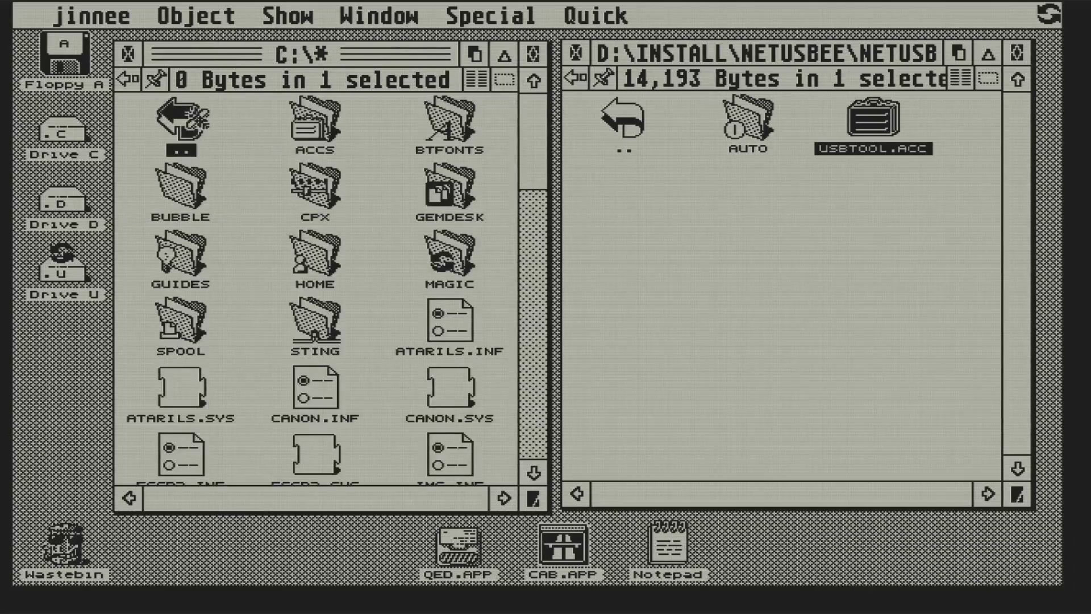
double_click(202, 120)
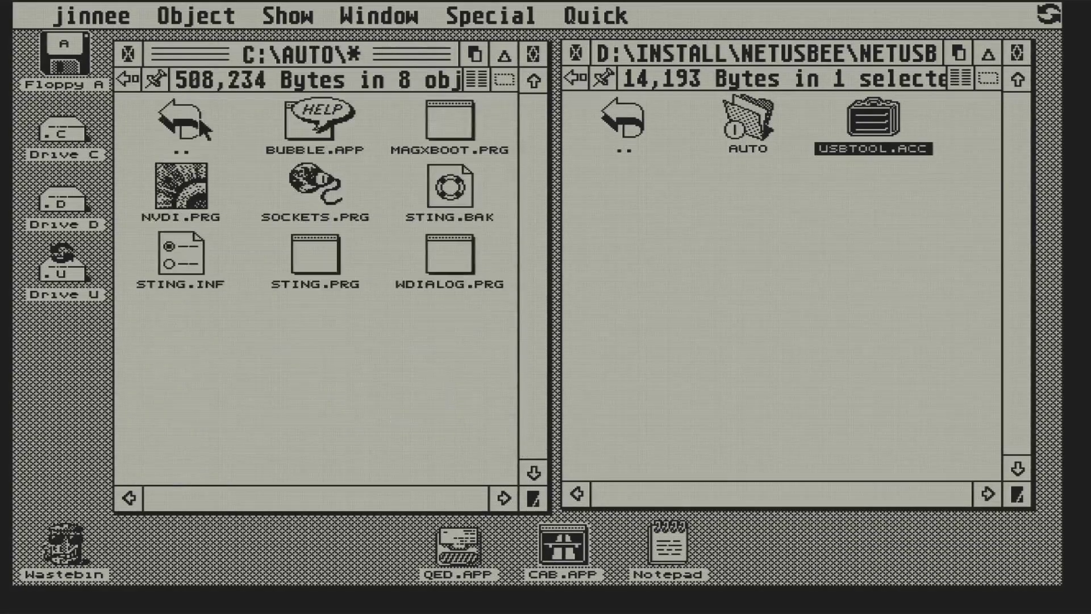
double_click(753, 119)
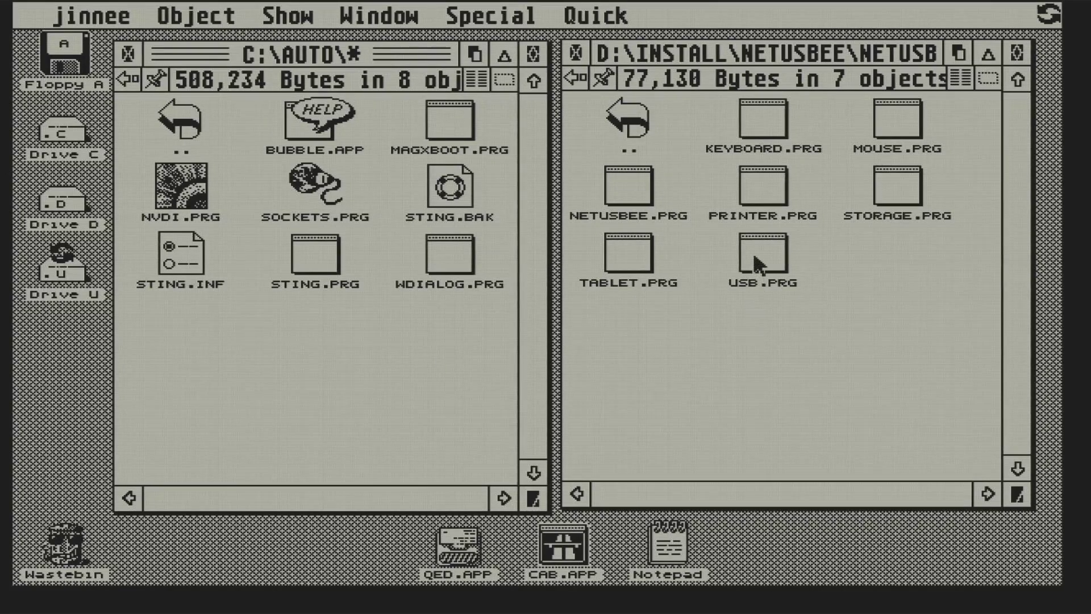
- Copy USB.PRG, then KEYBOARD, MOUSE, PRINTER and STORAGE, then NETUSBEE.PRG into C:\AUTO, skipping TABLET.PRG
drag(759, 265, 353, 368)
click(418, 425)
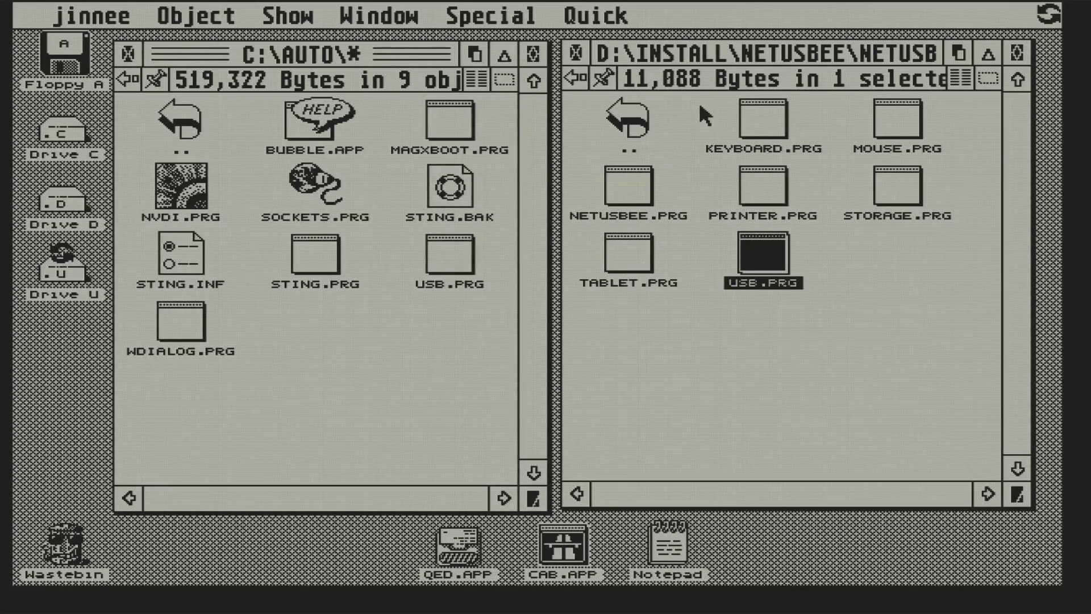
drag(695, 103, 906, 175)
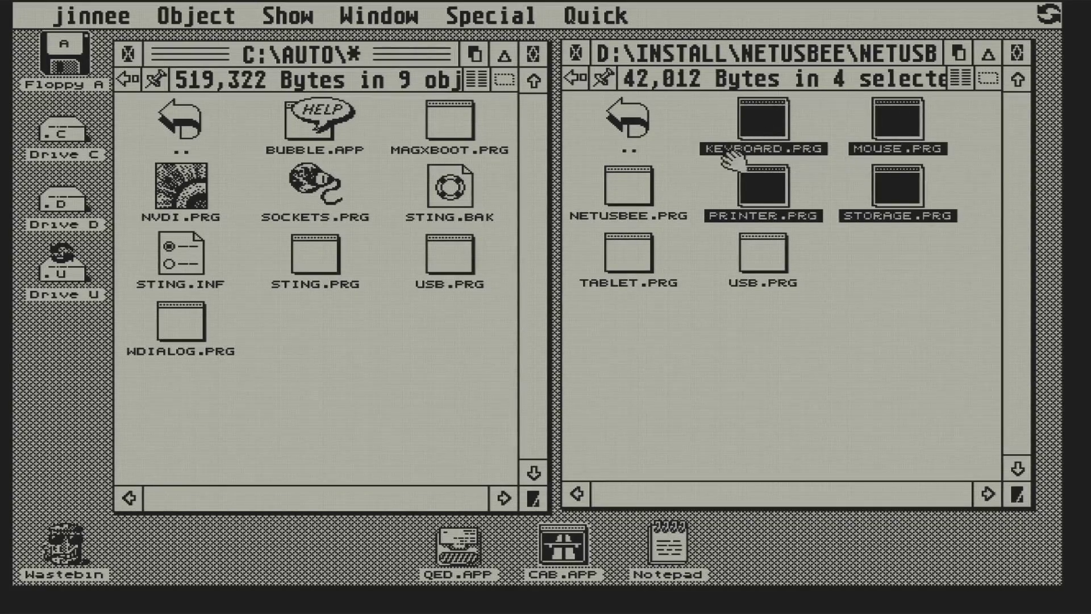
drag(726, 165, 314, 359)
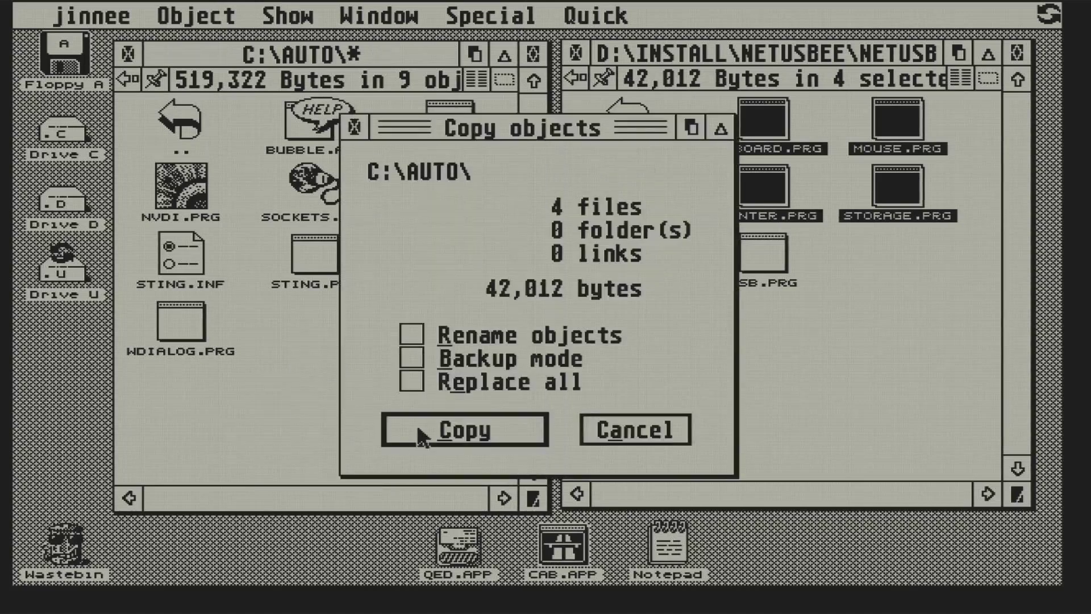
click(419, 430)
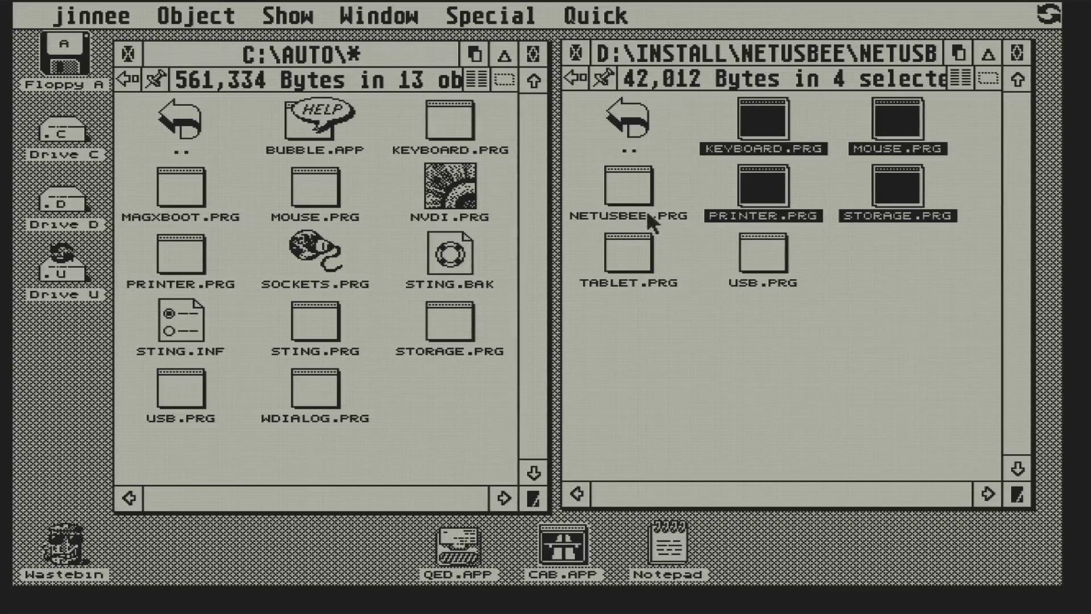
drag(641, 183, 449, 400)
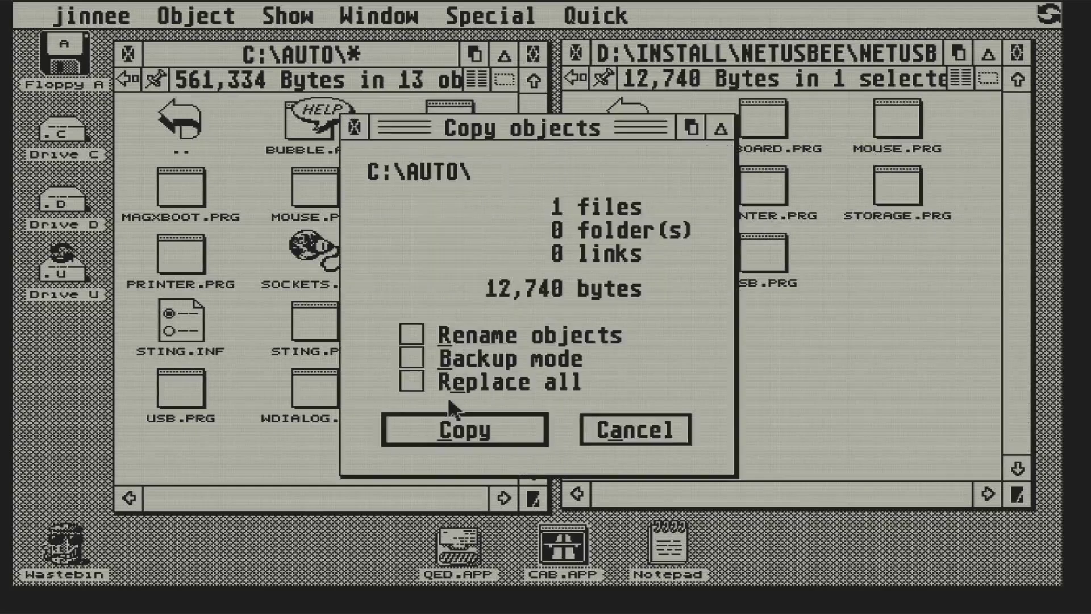
click(450, 426)
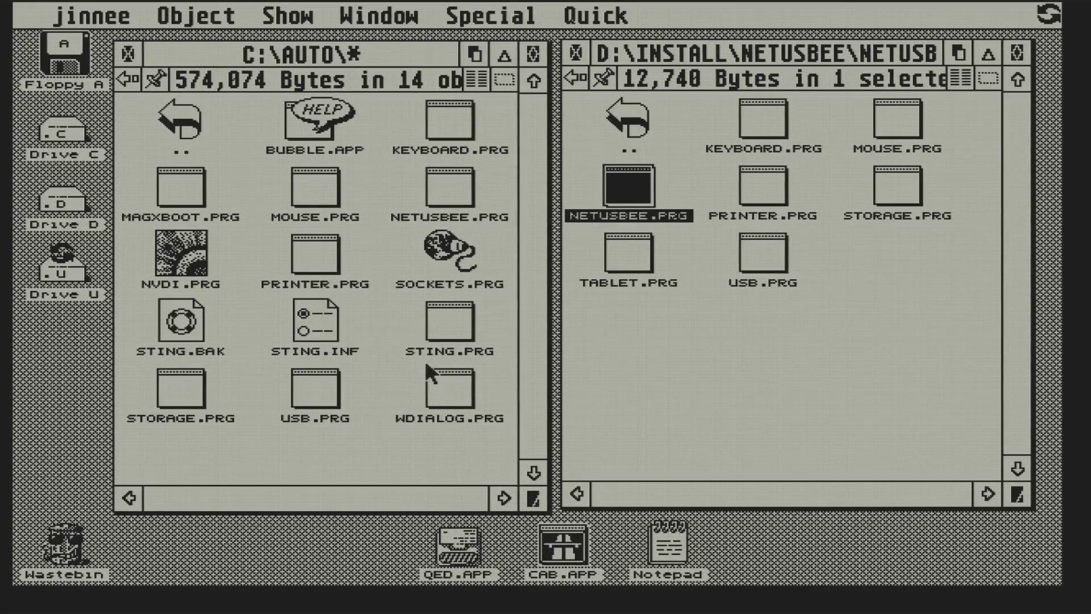
- List C:\AUTO as text with file sizes in unsorted, on-disk order
click(472, 85)
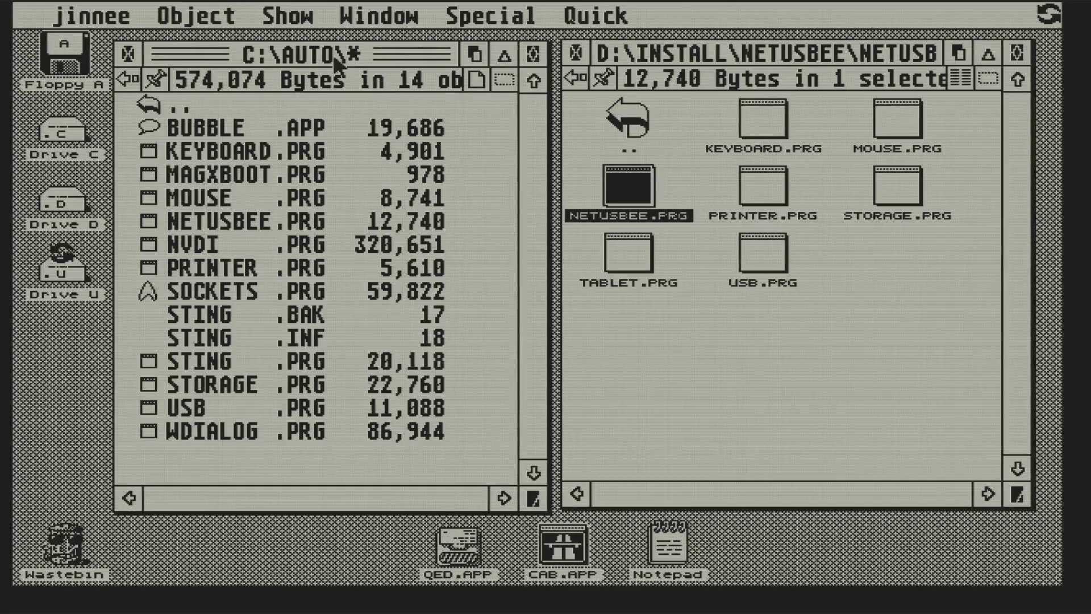
mouse_move(295, 16)
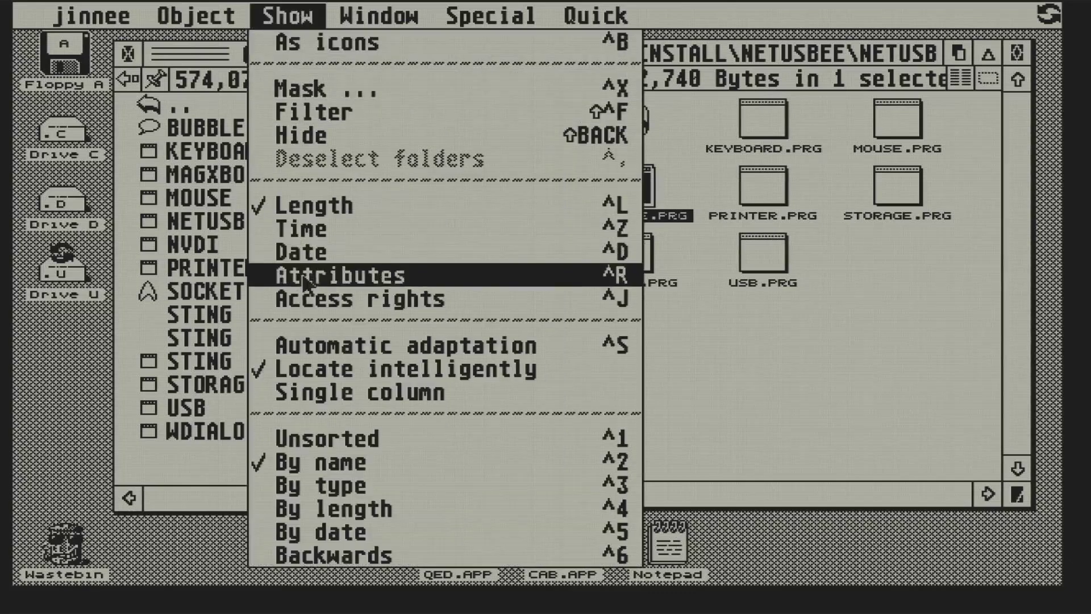
click(298, 439)
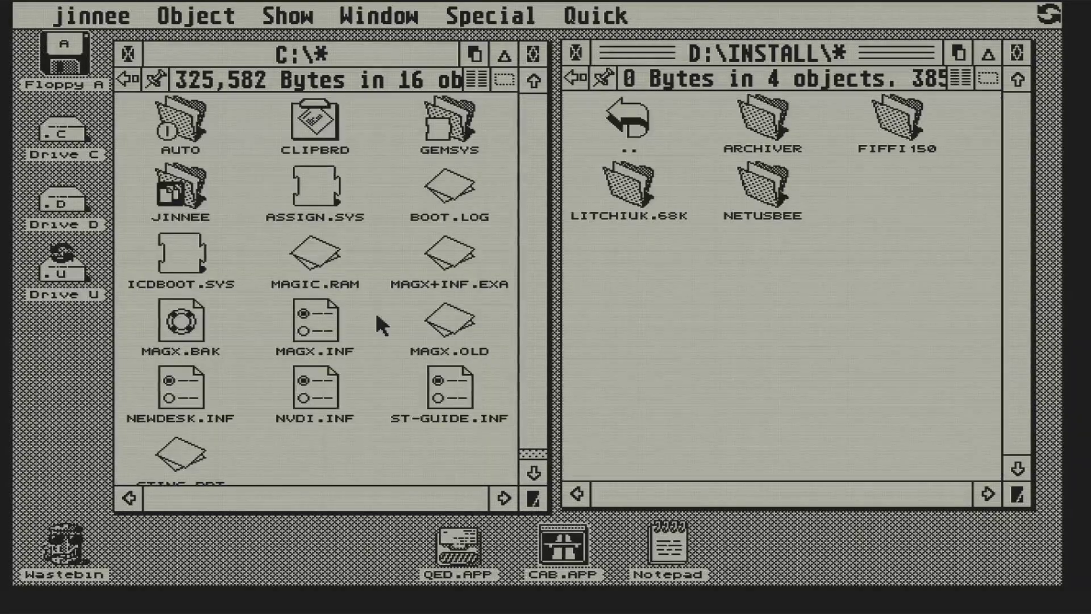
double_click(446, 193)
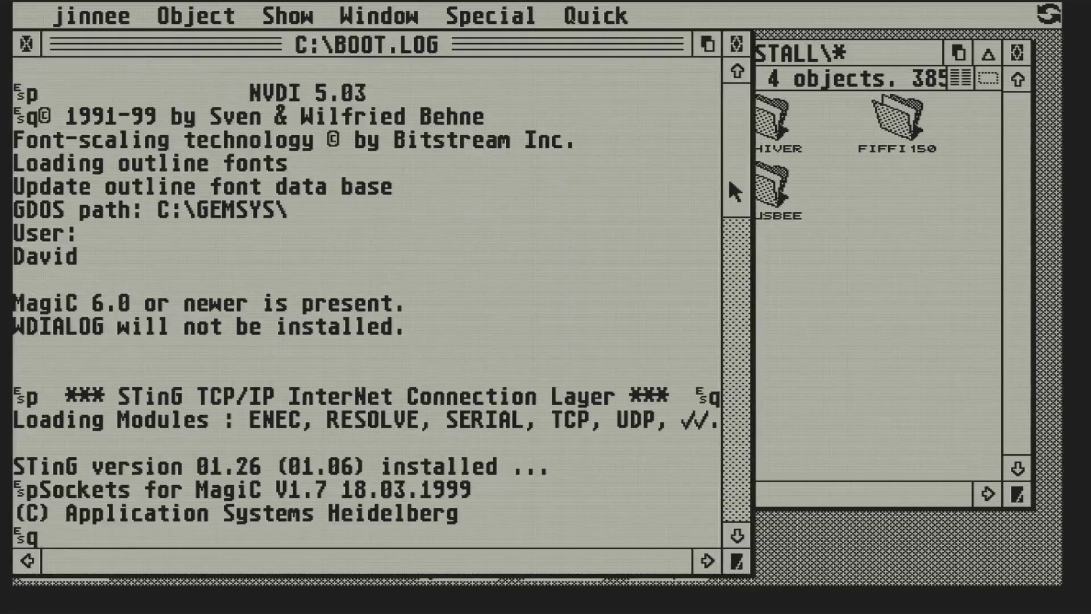
drag(732, 182, 739, 335)
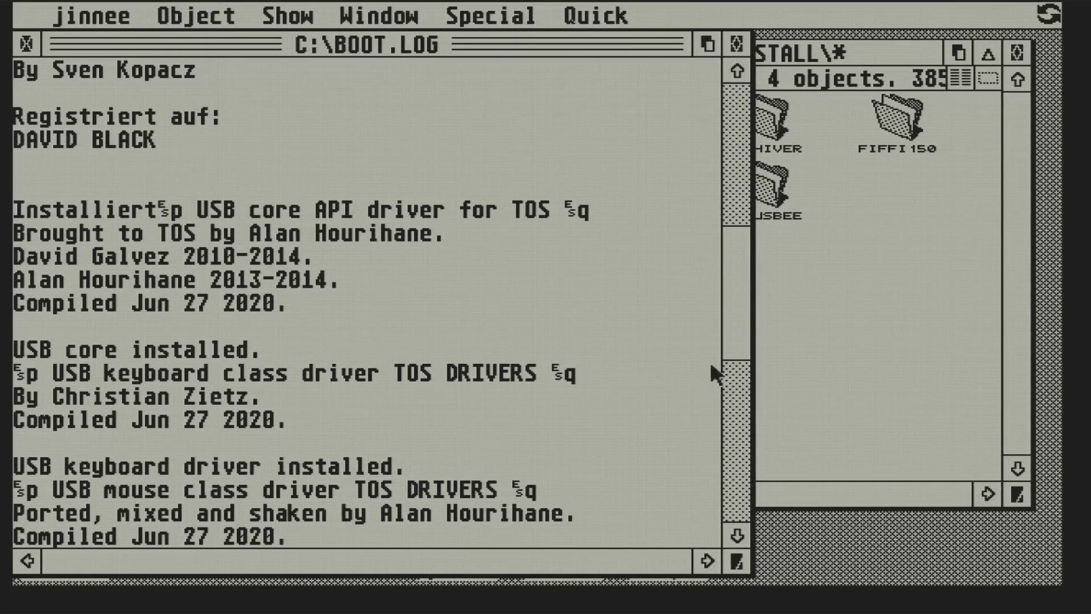
drag(734, 320, 730, 461)
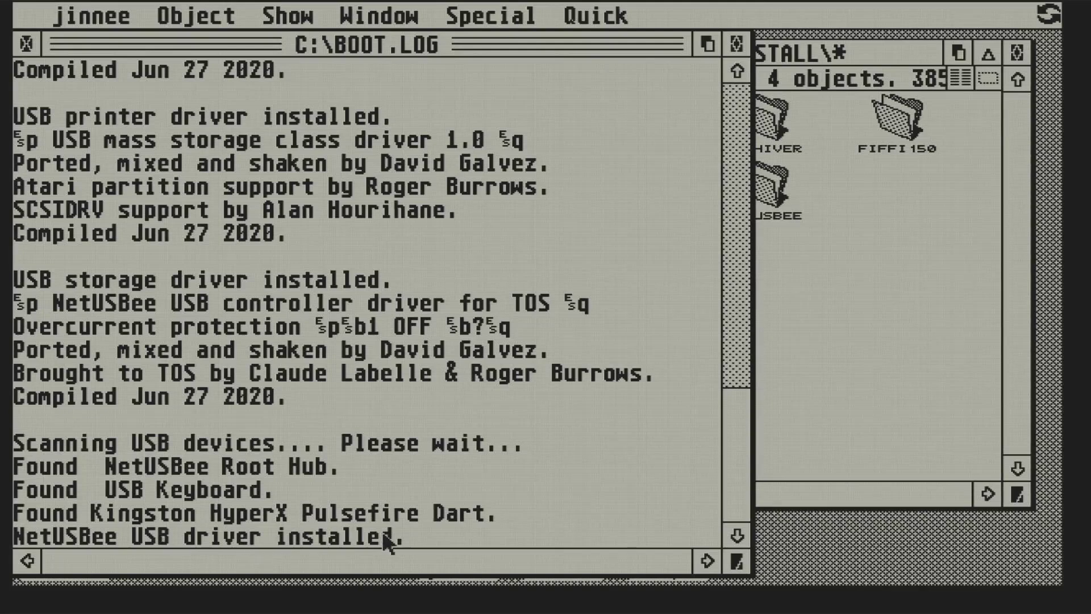
- Try launching qed, dismiss its out-of-memory and 68000 Exception alerts, then open C:\GEMSYS
click(27, 44)
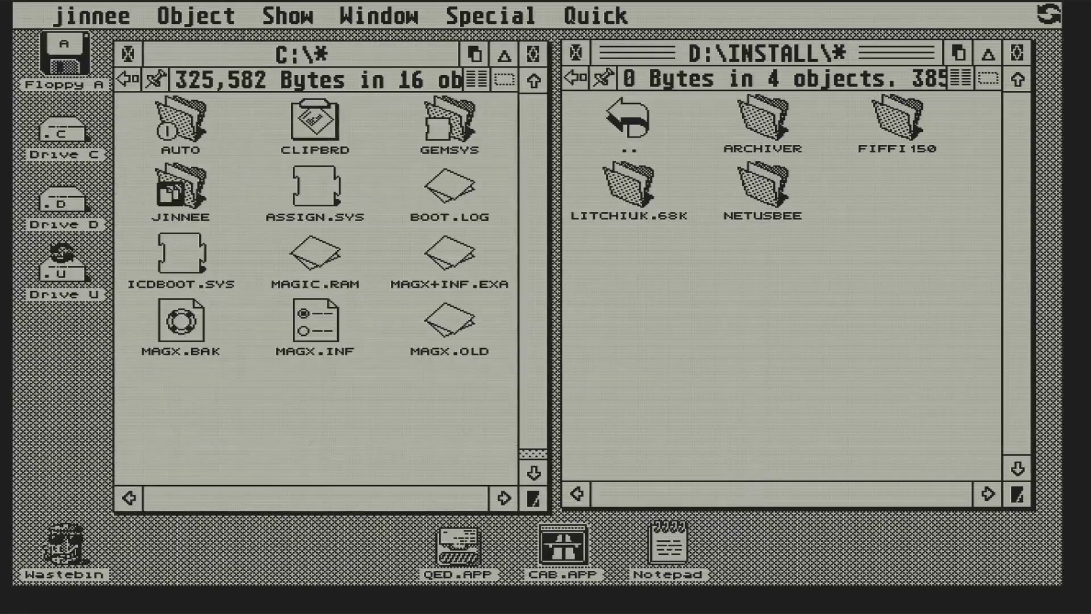
double_click(467, 566)
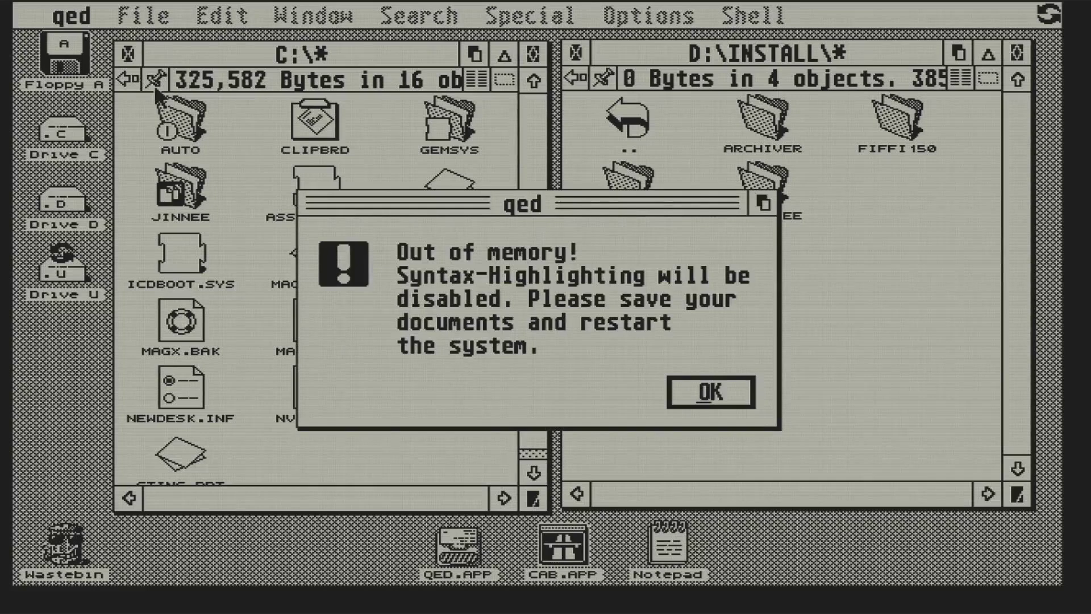
key(Return)
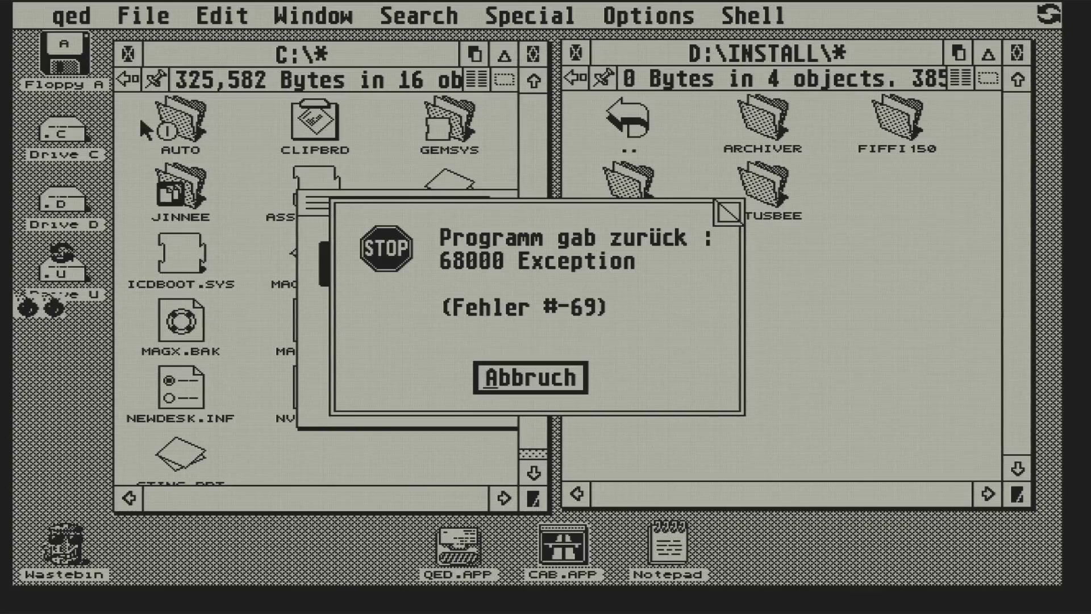
key(Return)
double_click(448, 121)
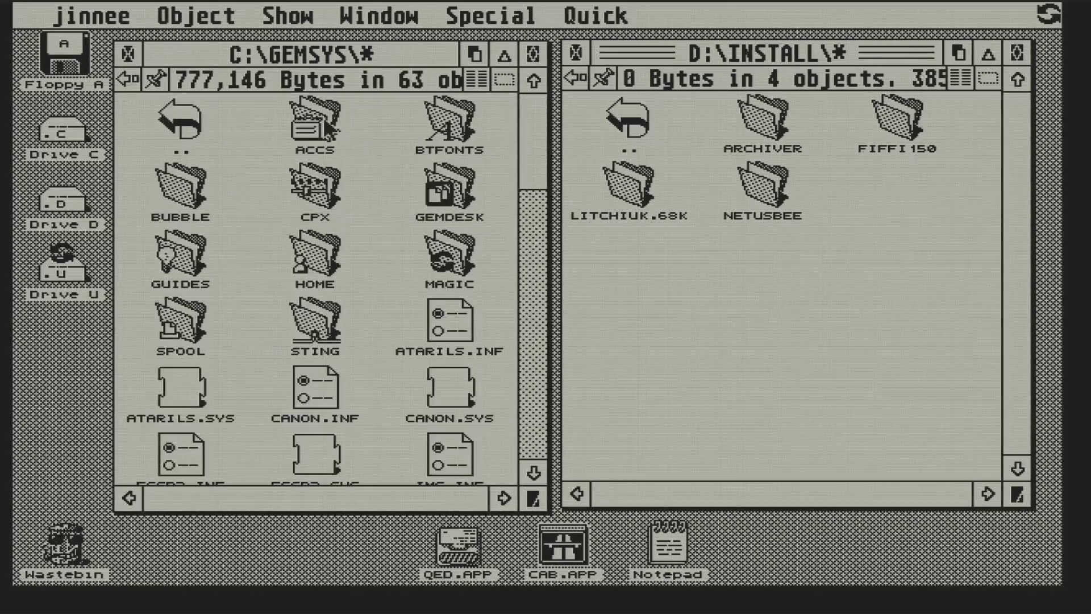
- Delete USBTOOL.ACC from C:\GEMSYS\ACCS via the Wastebin, leaving COPS.ACC and ST-GUIDE.ACC
double_click(326, 128)
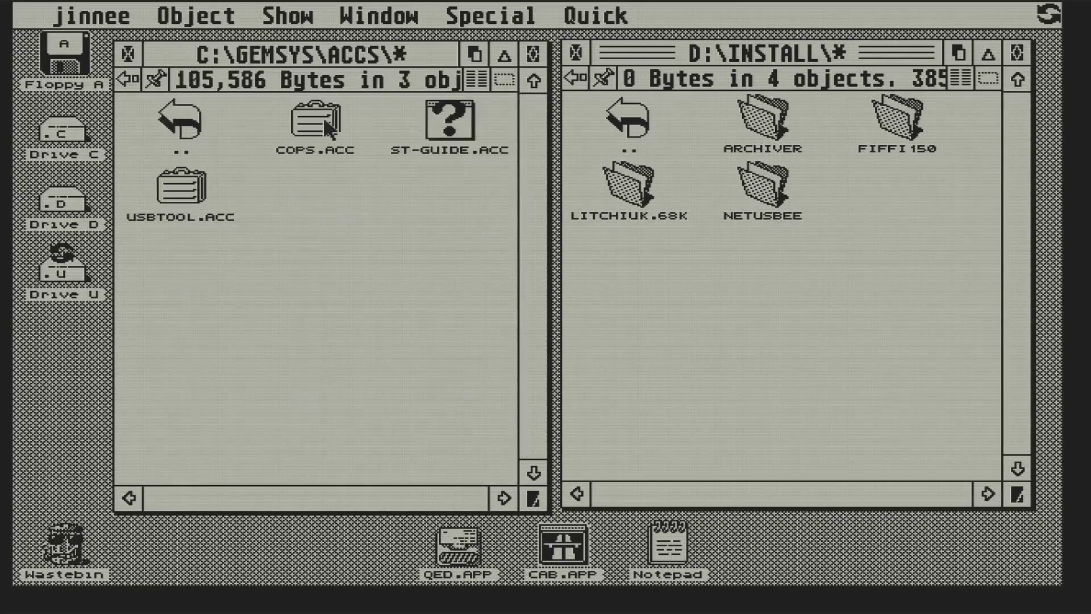
click(181, 198)
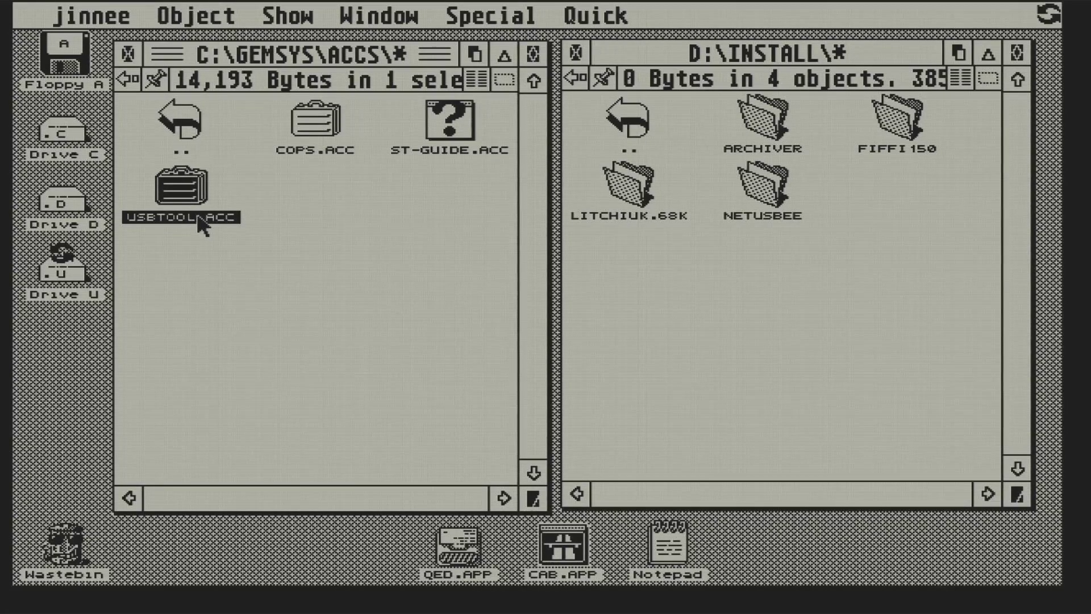
drag(188, 196, 65, 544)
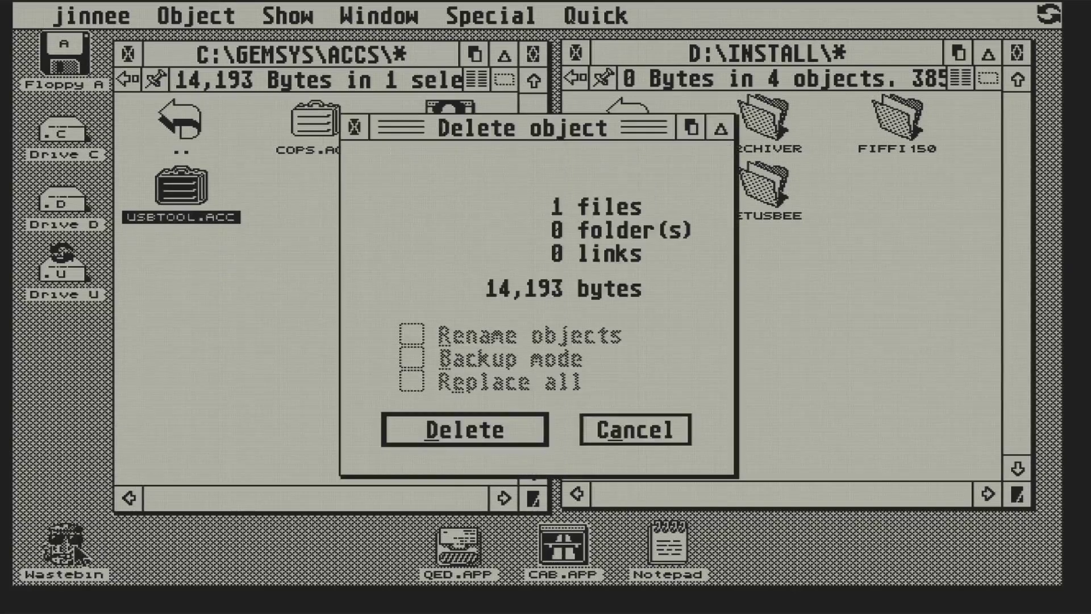
click(448, 431)
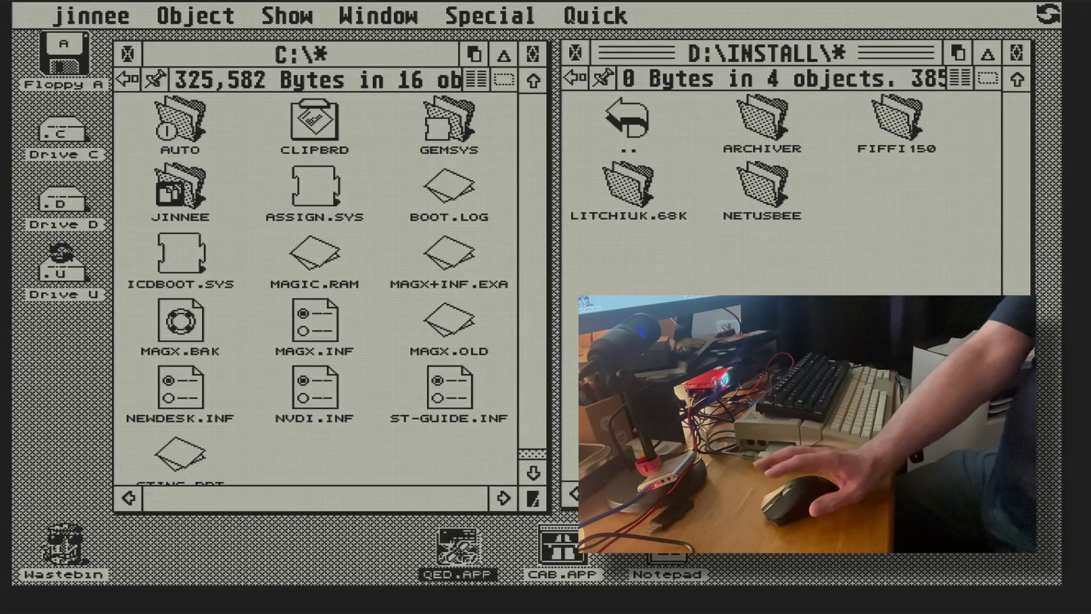
- Launch QED.APP from the desktop and type 'this is a test' into the untitled document
double_click(457, 546)
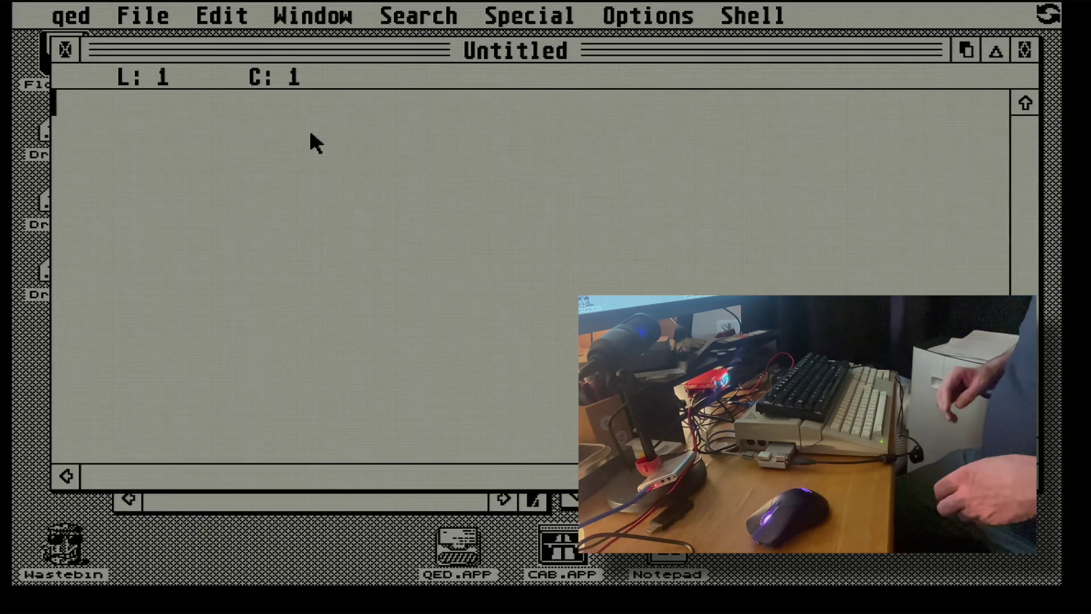
text(th)
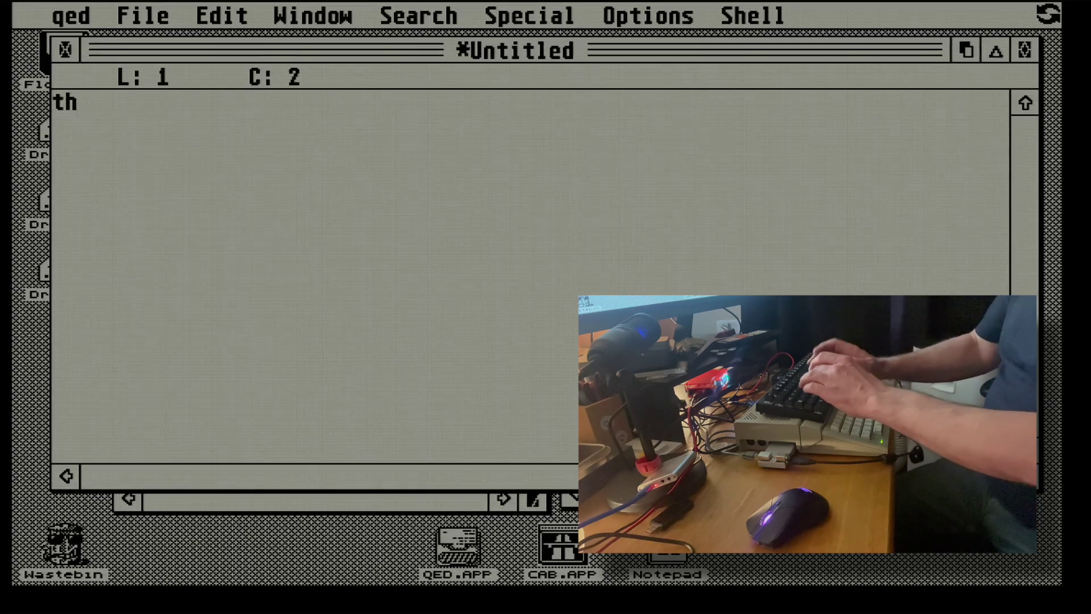
text(is is a test)
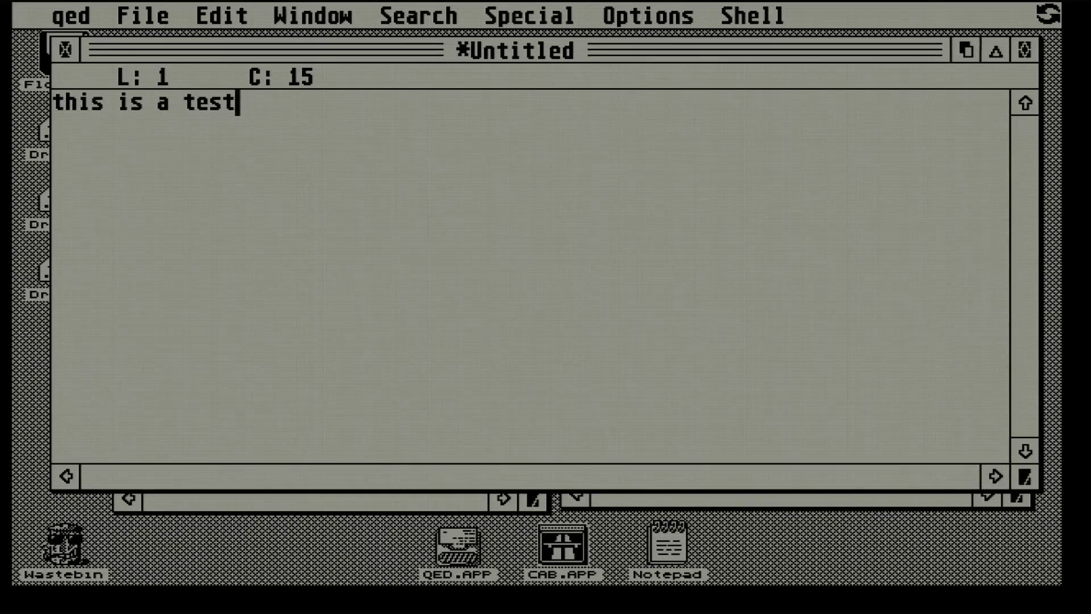
- Switch from qed back to the JINNEE process using the Ctrl+Alt+Esc process list
mouse_move(1047, 13)
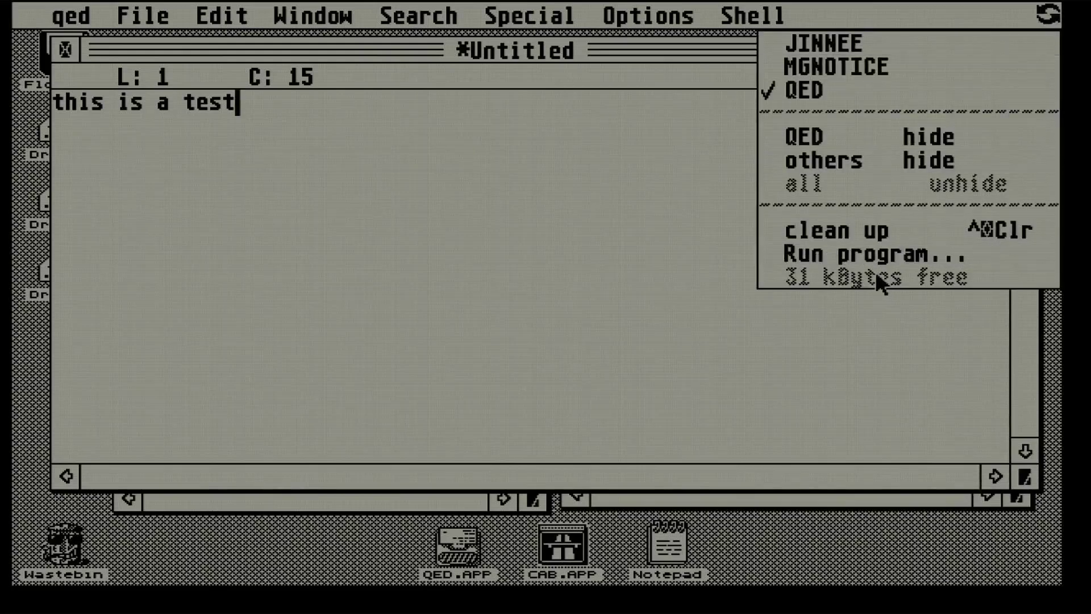
click(457, 229)
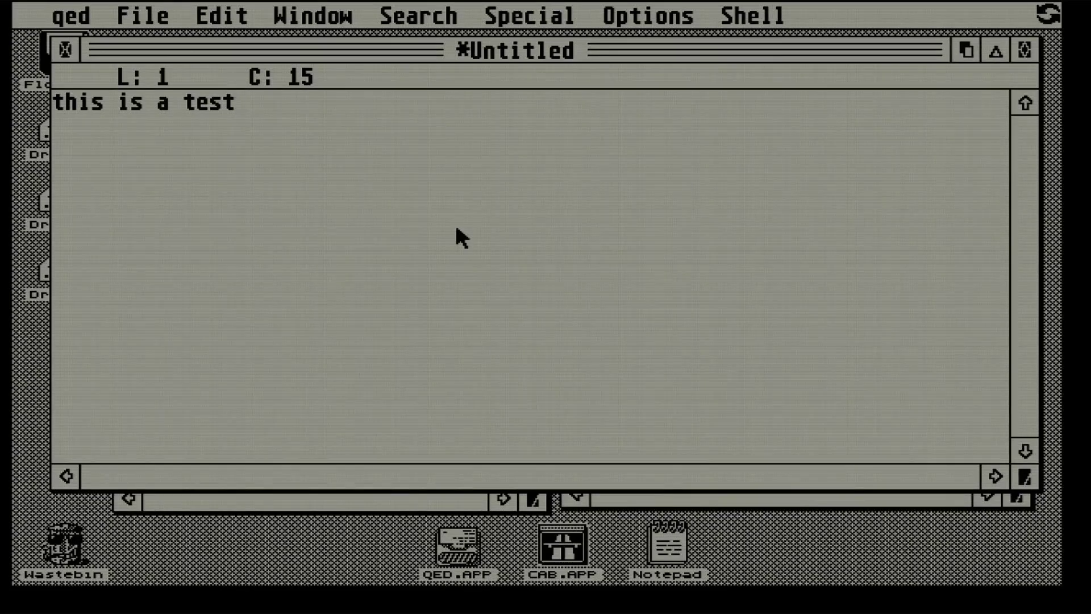
key(ctrl+alt+Escape)
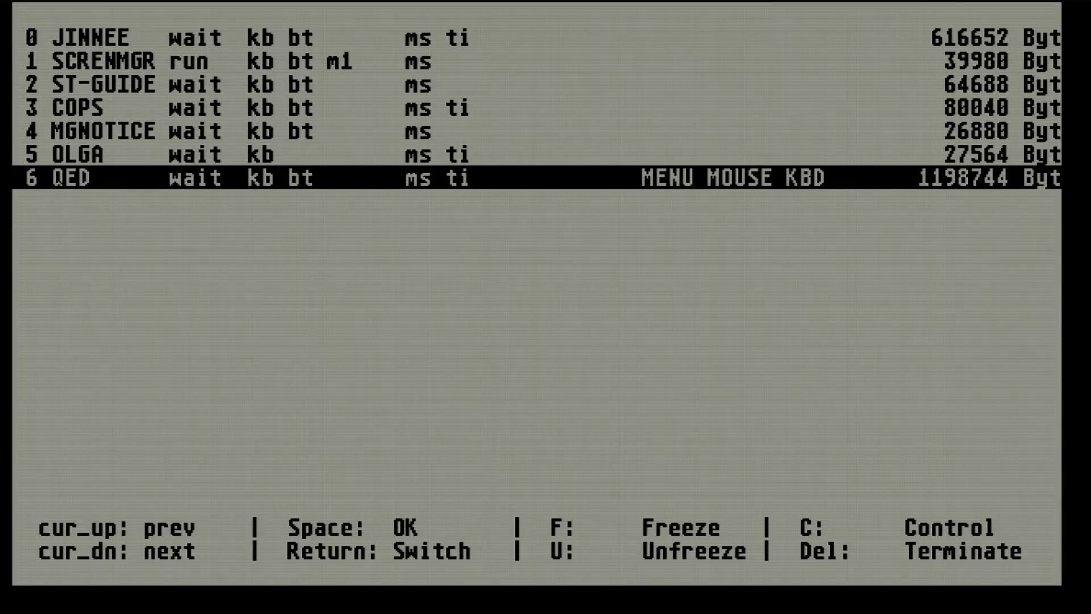
key(Up)
key(Up)
key(Up)
key(Up)
key(Up)
key(Up)
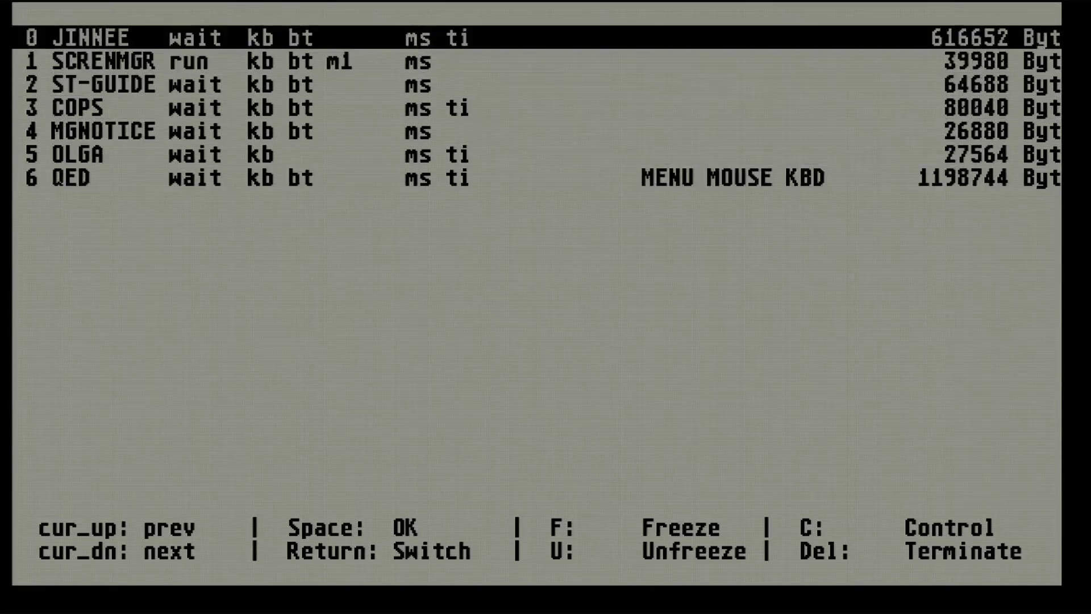
key(Return)
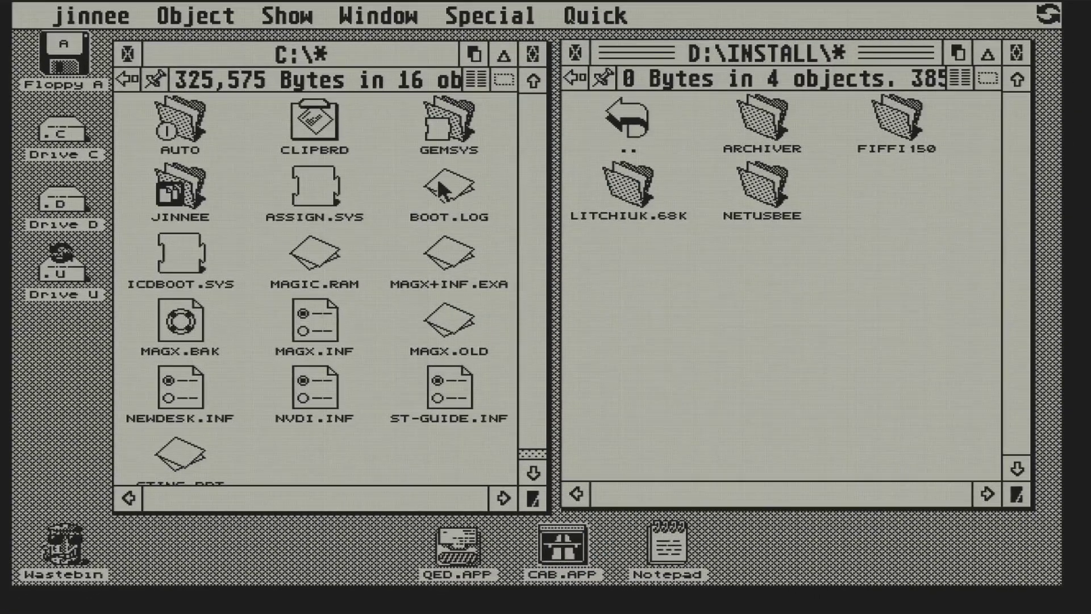
click(449, 193)
double_click(442, 191)
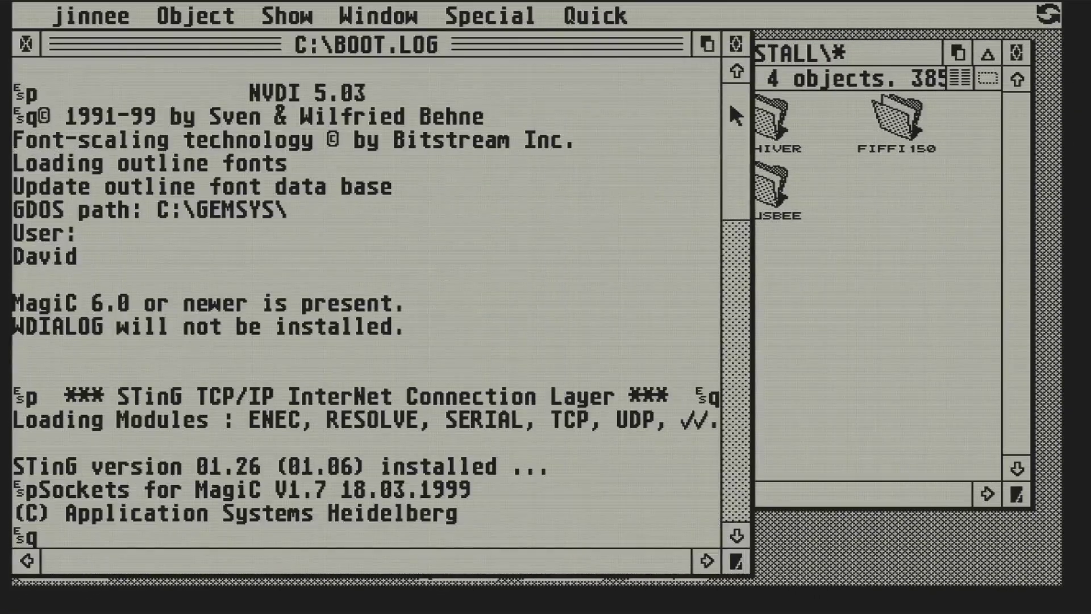
drag(727, 145, 736, 495)
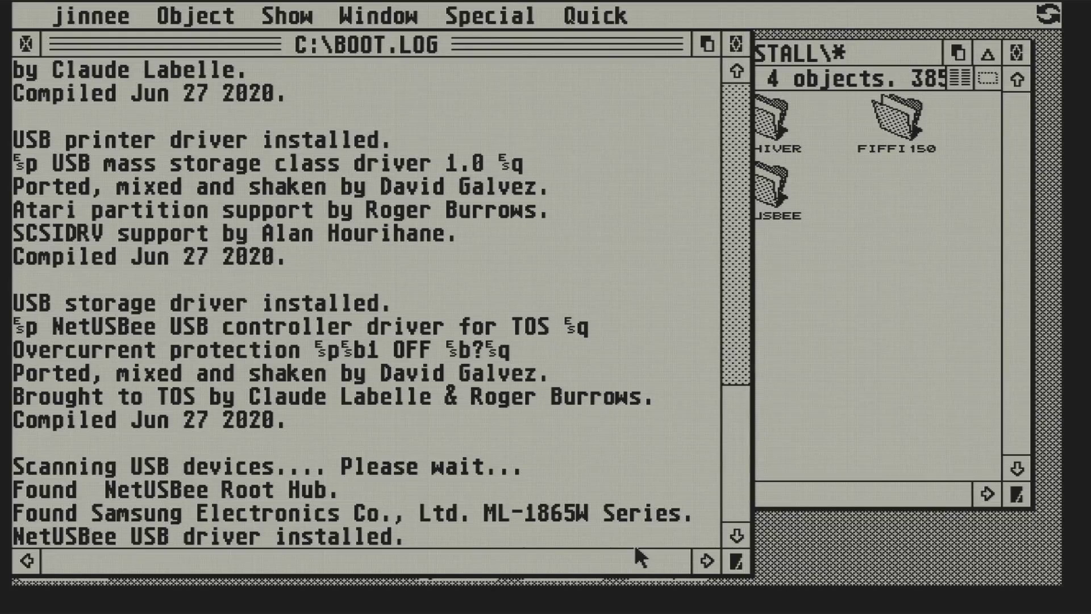
click(27, 44)
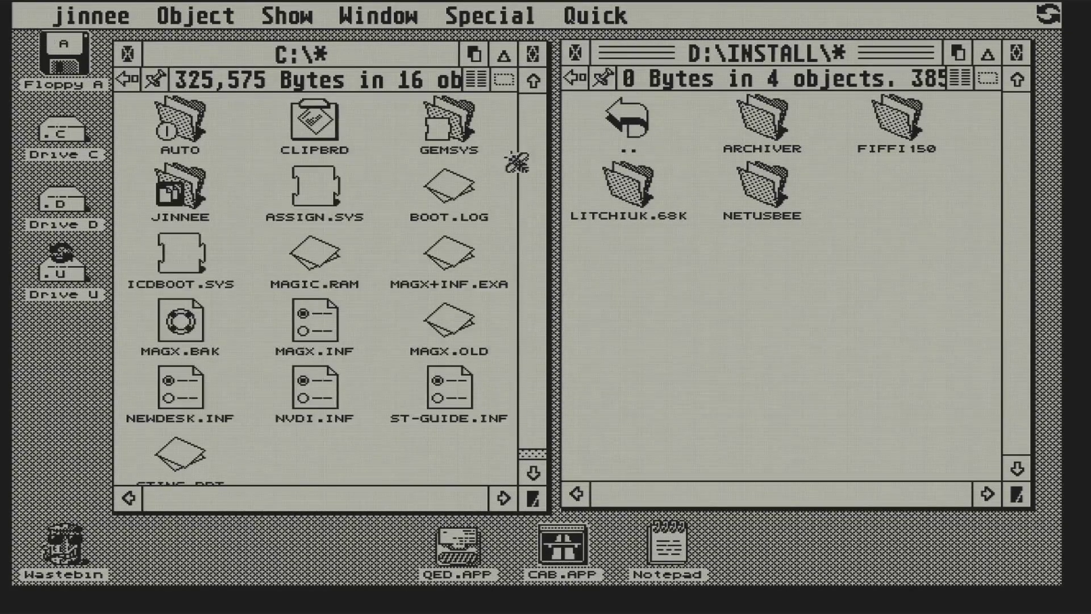
- Browse D:\INSTALL\NETUSBEE\NETUSB06\GOODIES\PRINT and place PRINT.TTP on the desktop
double_click(761, 190)
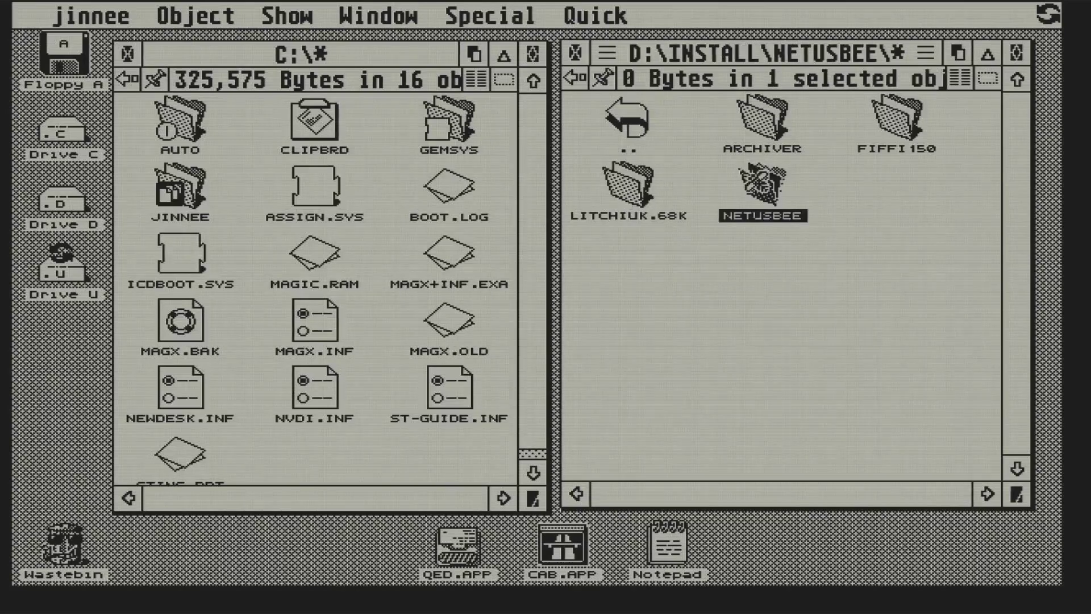
double_click(848, 121)
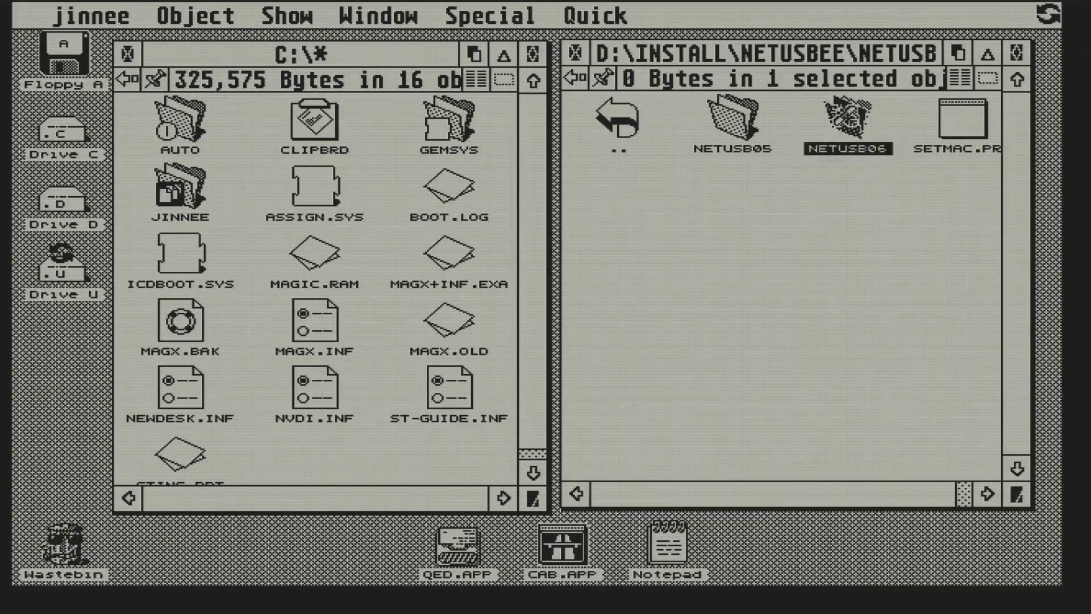
double_click(880, 118)
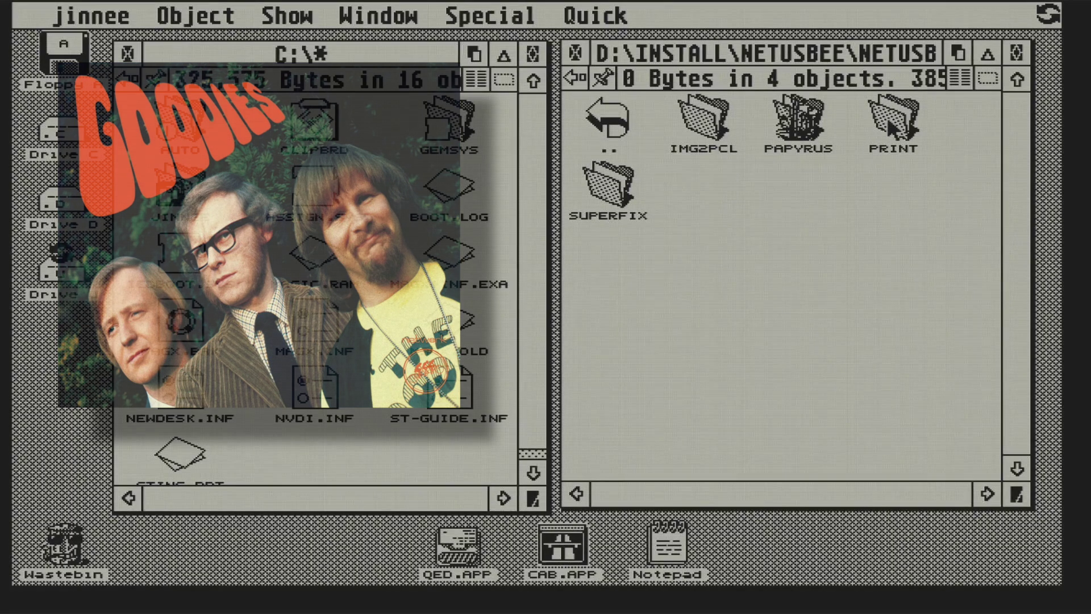
double_click(888, 117)
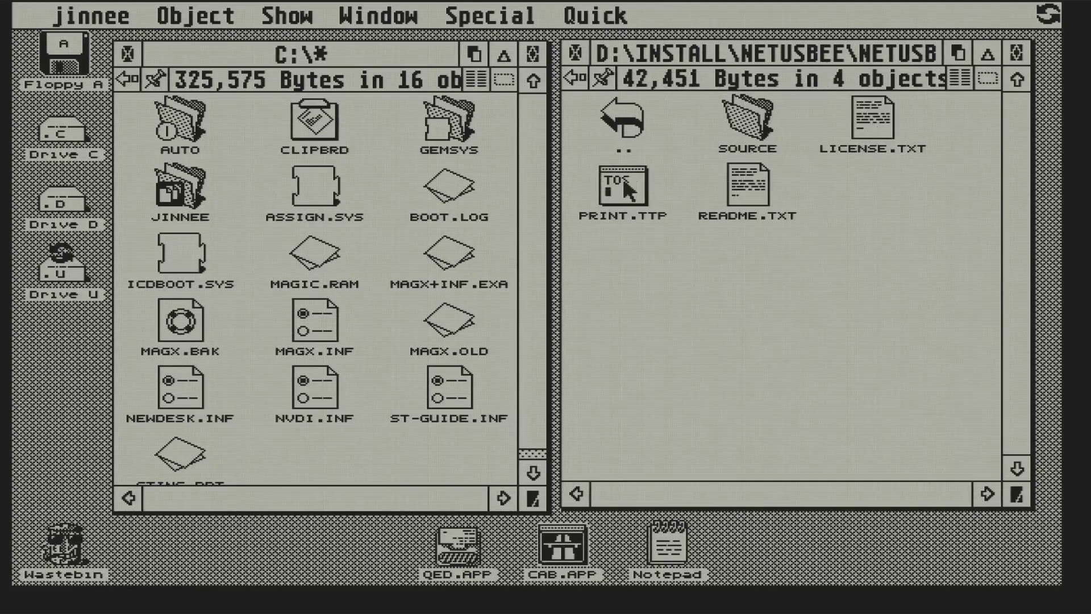
drag(623, 185, 57, 367)
- Add a new print.ttp icon entry with the Desktop variant option enabled
click(353, 50)
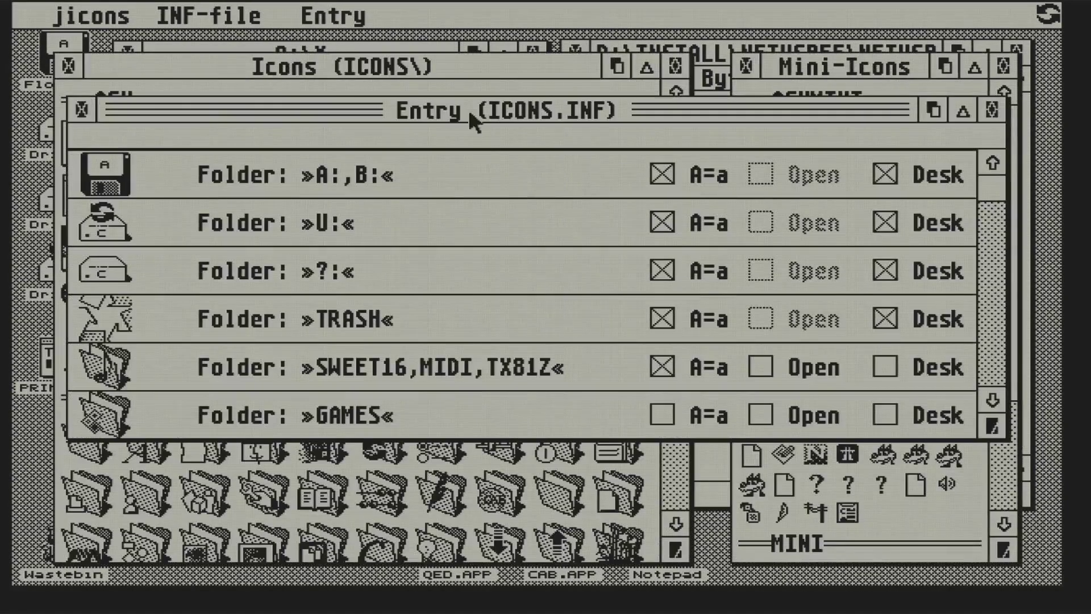
mouse_move(341, 17)
click(356, 41)
text(print.ttp)
click(475, 322)
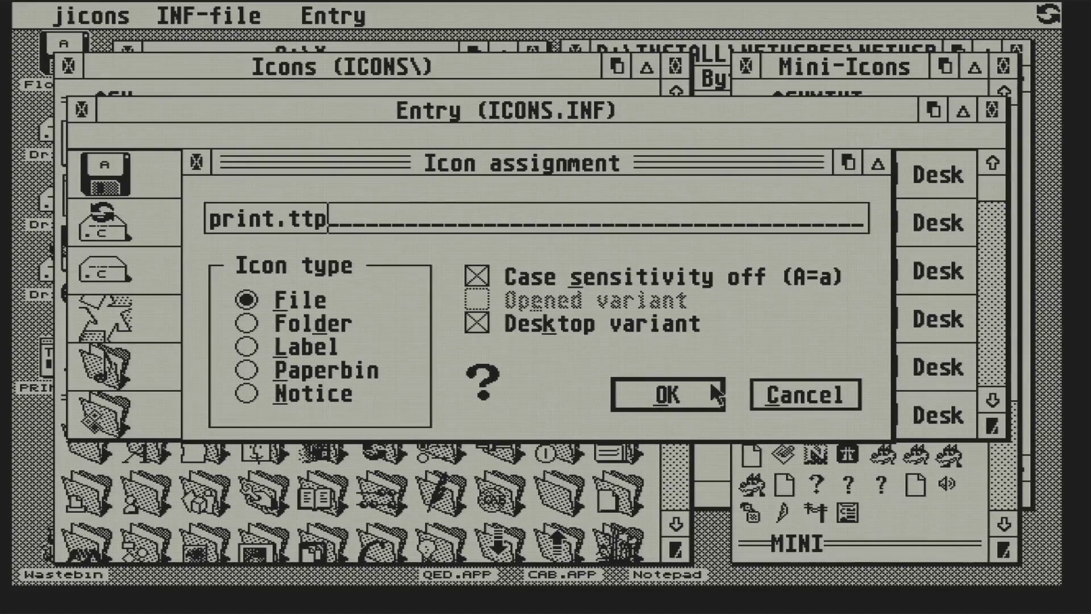
click(667, 394)
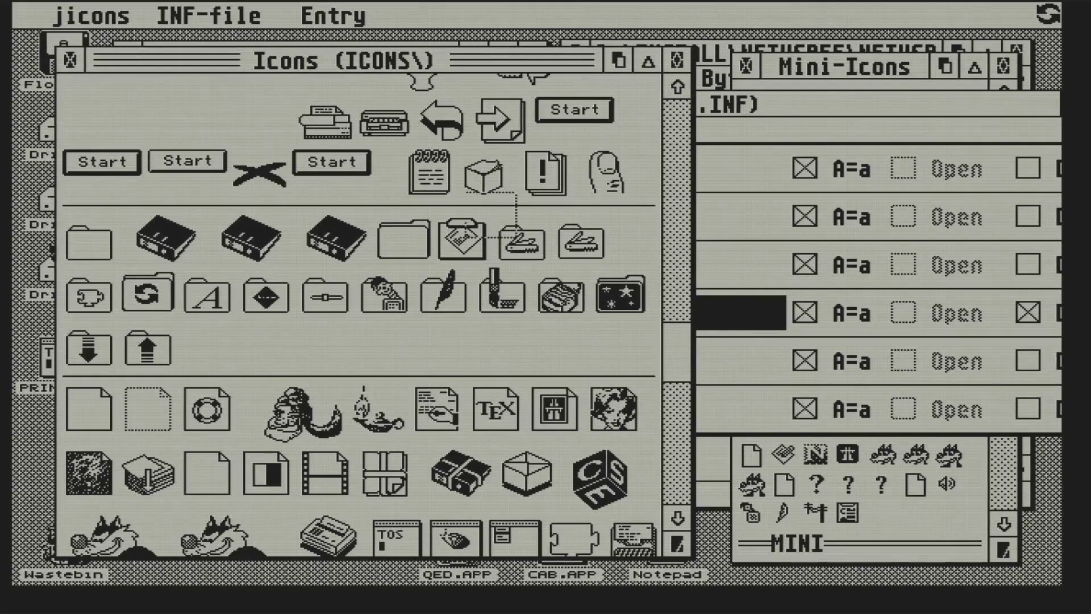
- Close the icon entry list and quit jicons so PRINT.TTP shows the printer icon
click(756, 104)
click(225, 104)
mouse_move(210, 16)
click(215, 206)
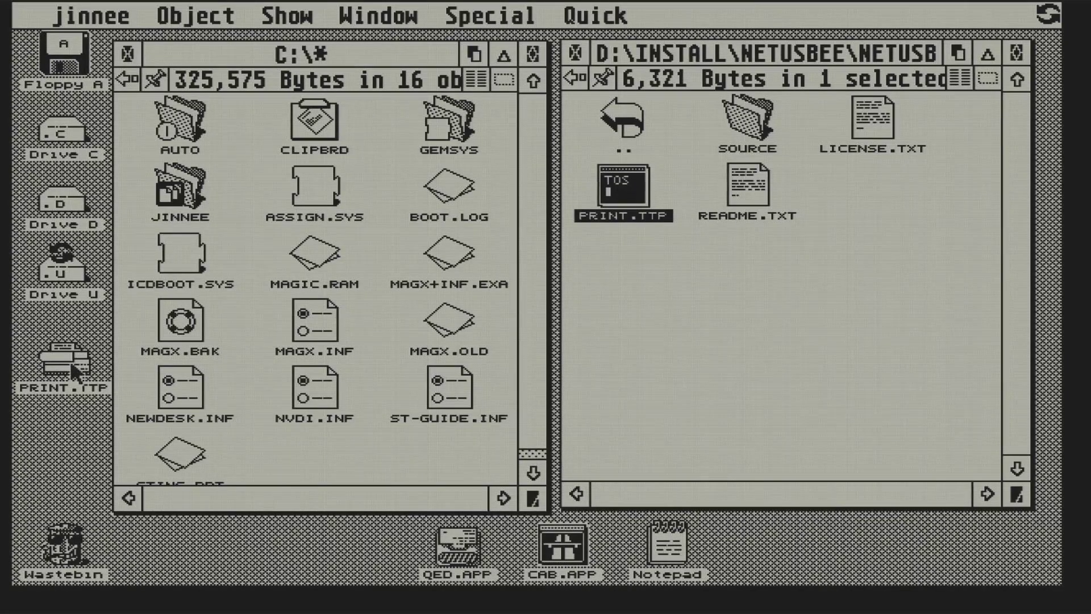
- Print the NetUSBee README.TXT by dropping it onto the desktop printer icon
click(618, 285)
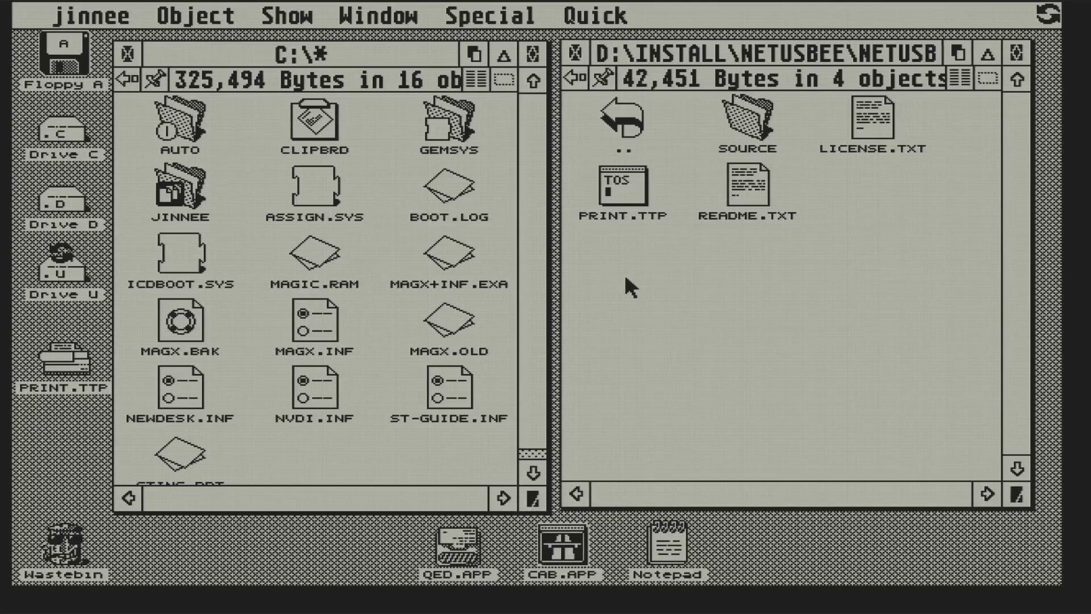
drag(732, 177, 51, 374)
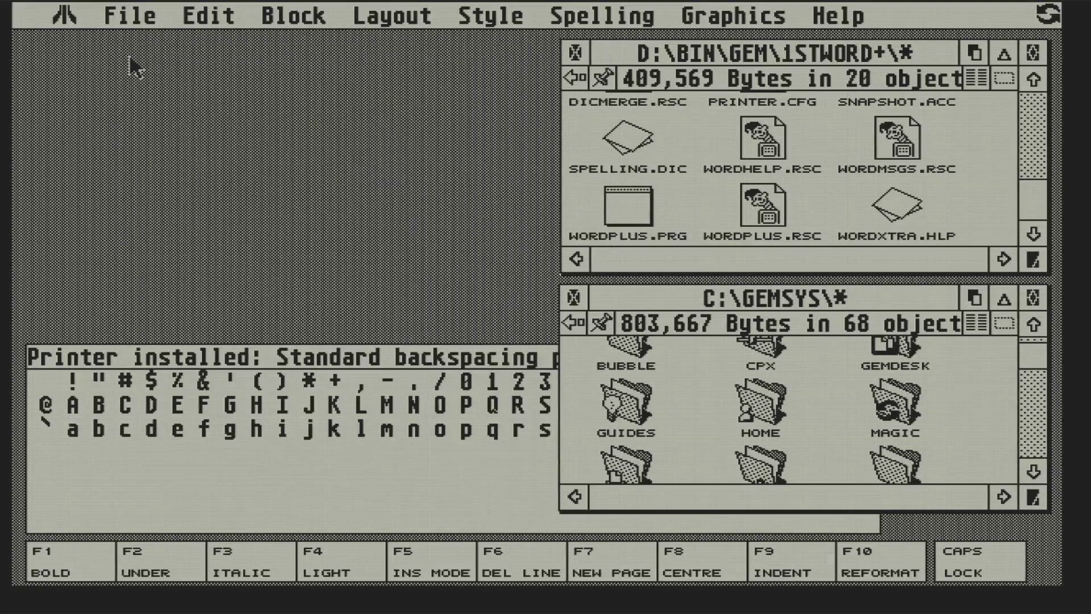
- Print DOCS\TEST.DOC from 1st Word Plus using the default draft print settings
mouse_move(132, 28)
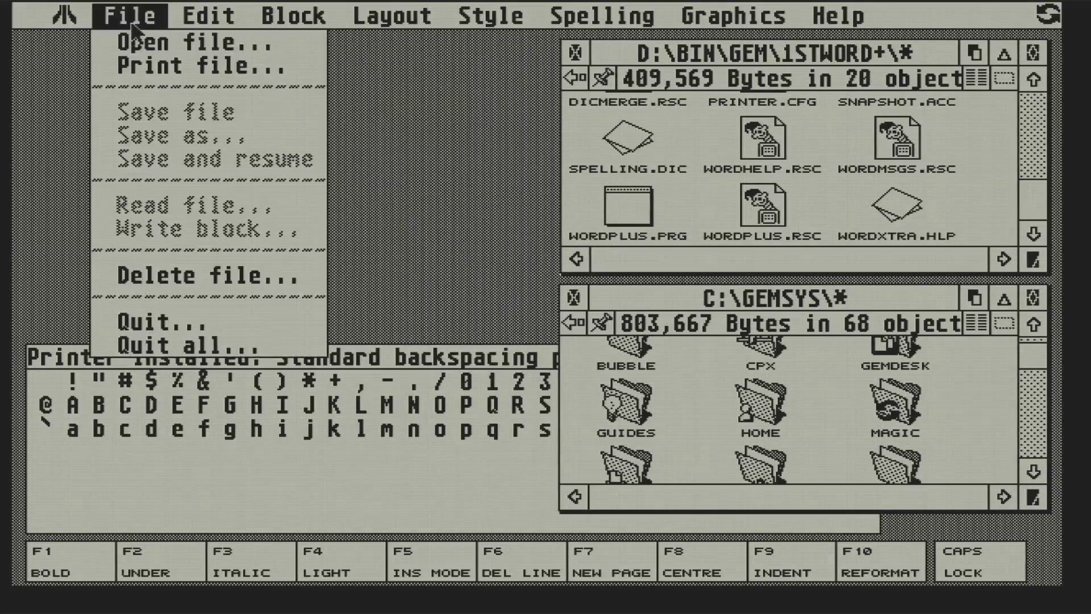
click(134, 66)
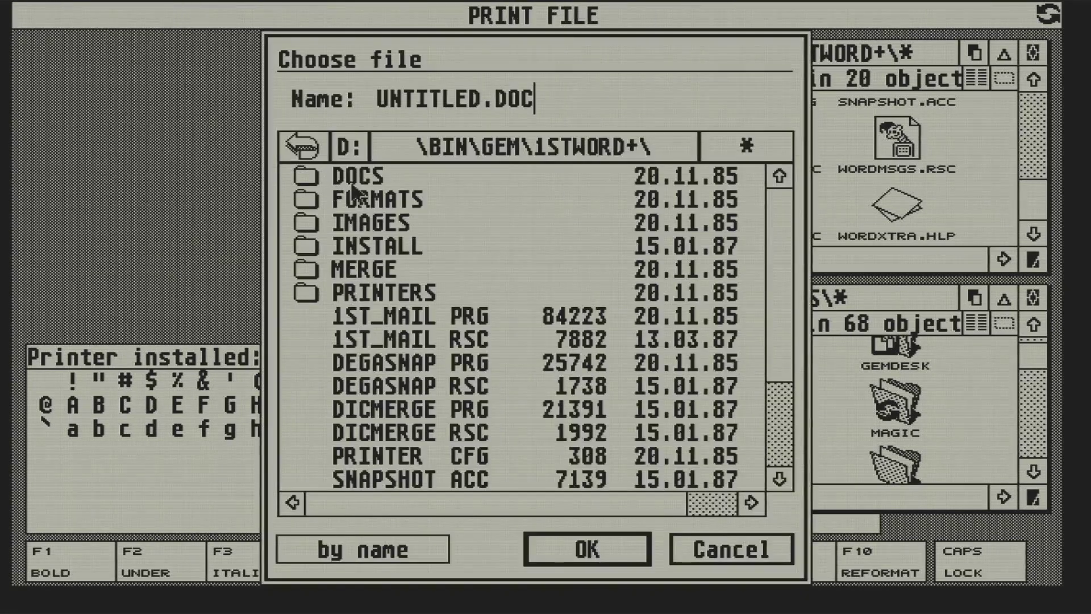
click(365, 179)
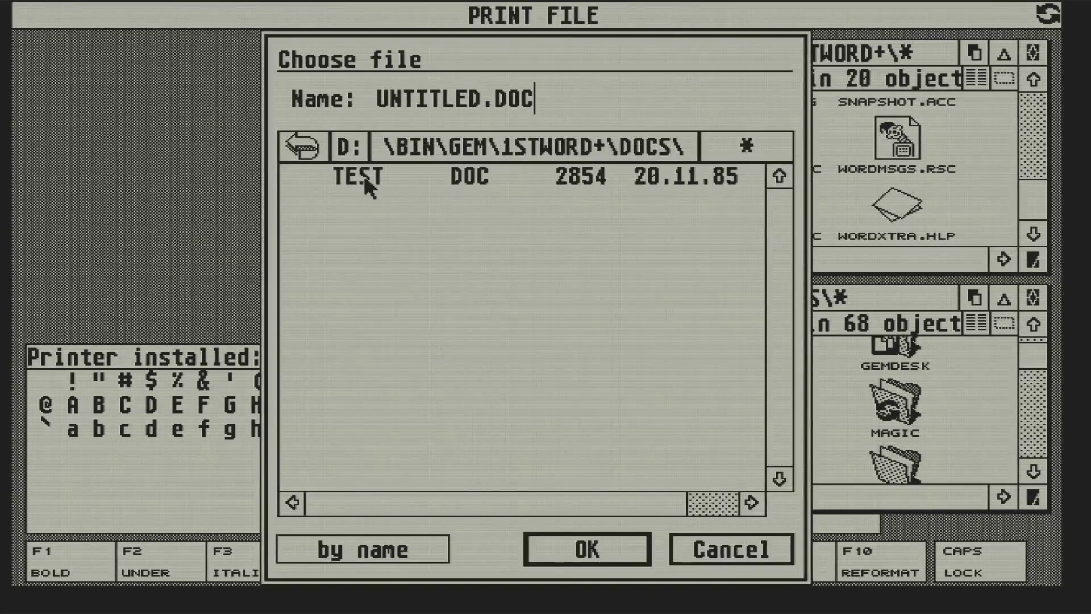
double_click(364, 179)
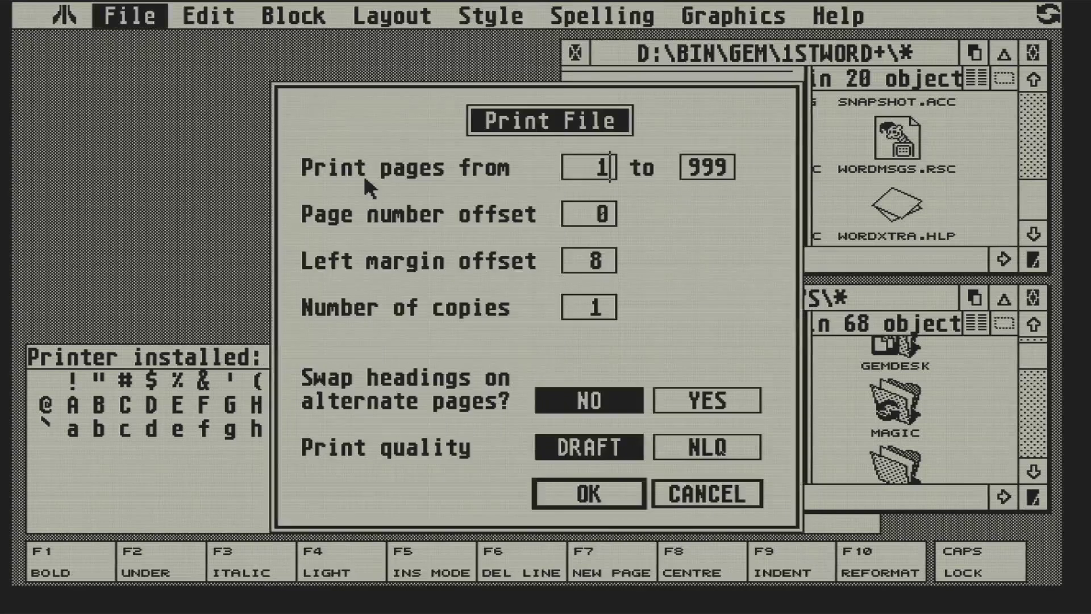
click(605, 496)
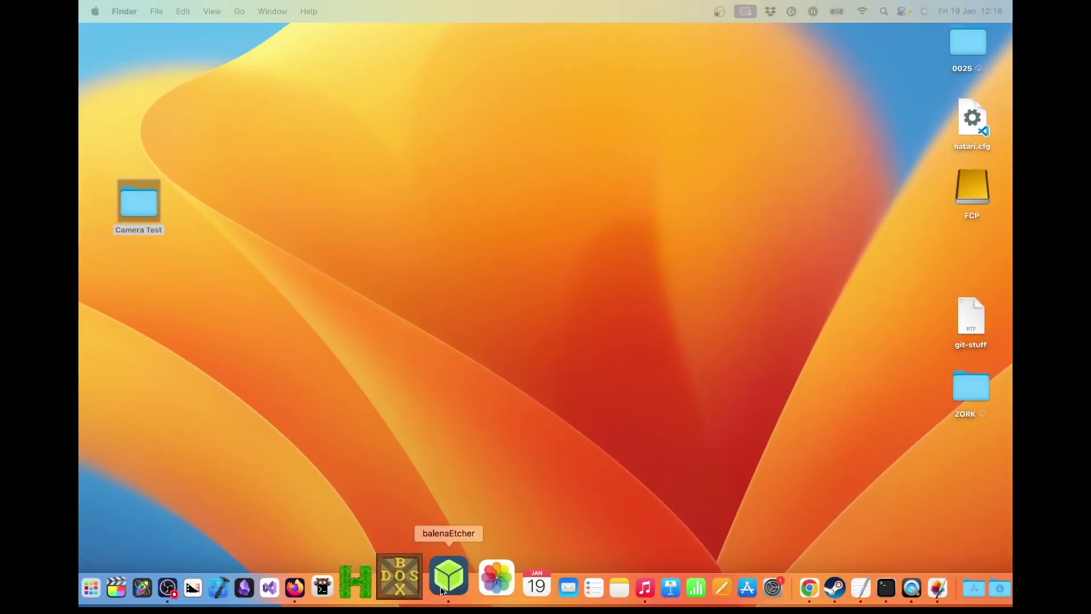
- Load '512 - ICDPRO - 32 - 256 - 232.img' from TEMPLATES as balenaEtcher's source image
click(442, 590)
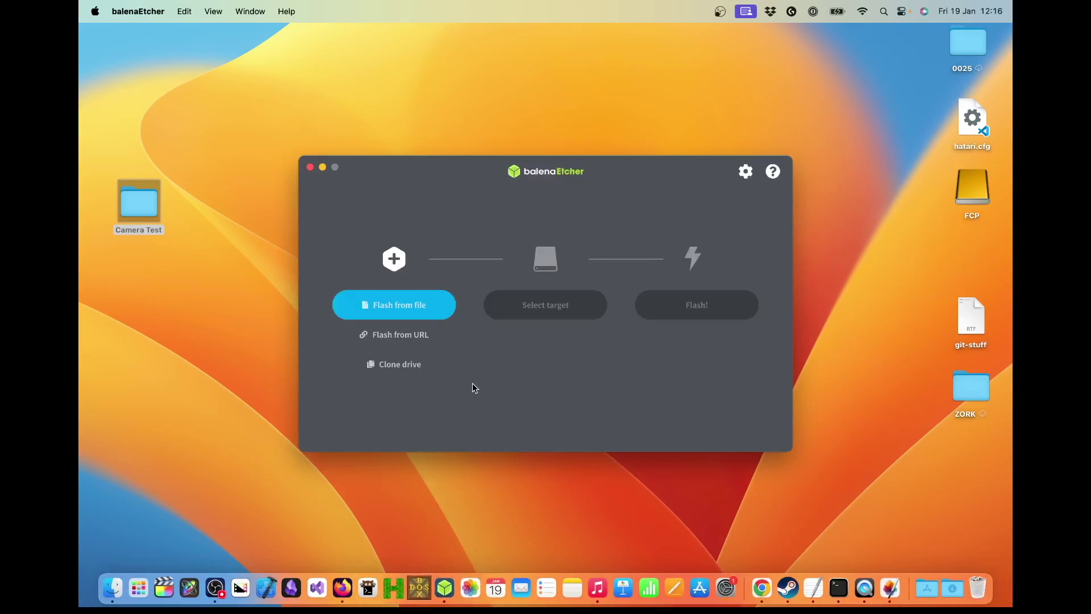
click(433, 318)
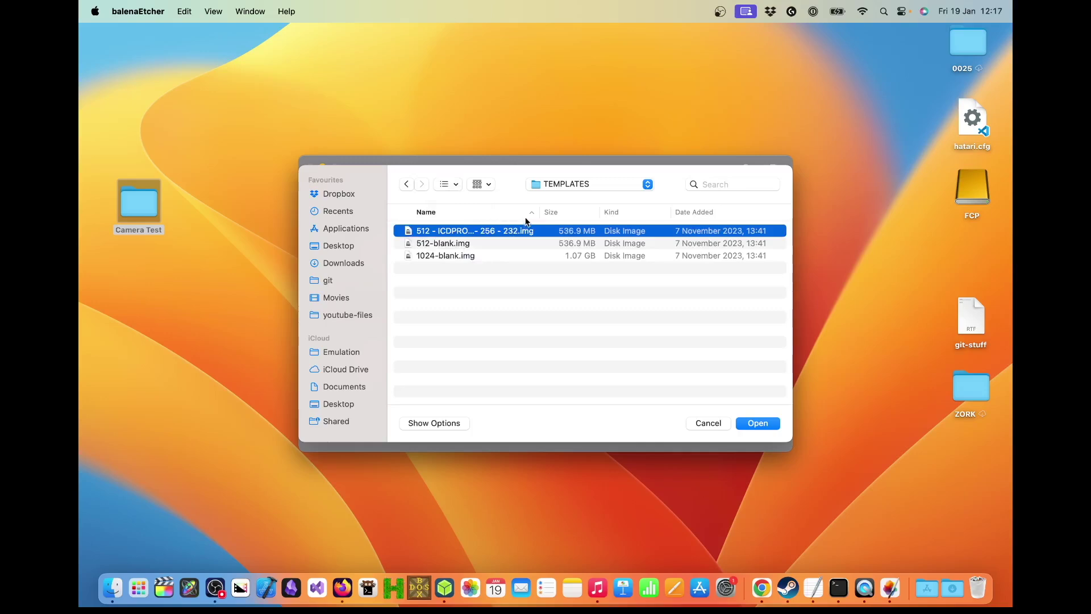
drag(539, 213, 565, 214)
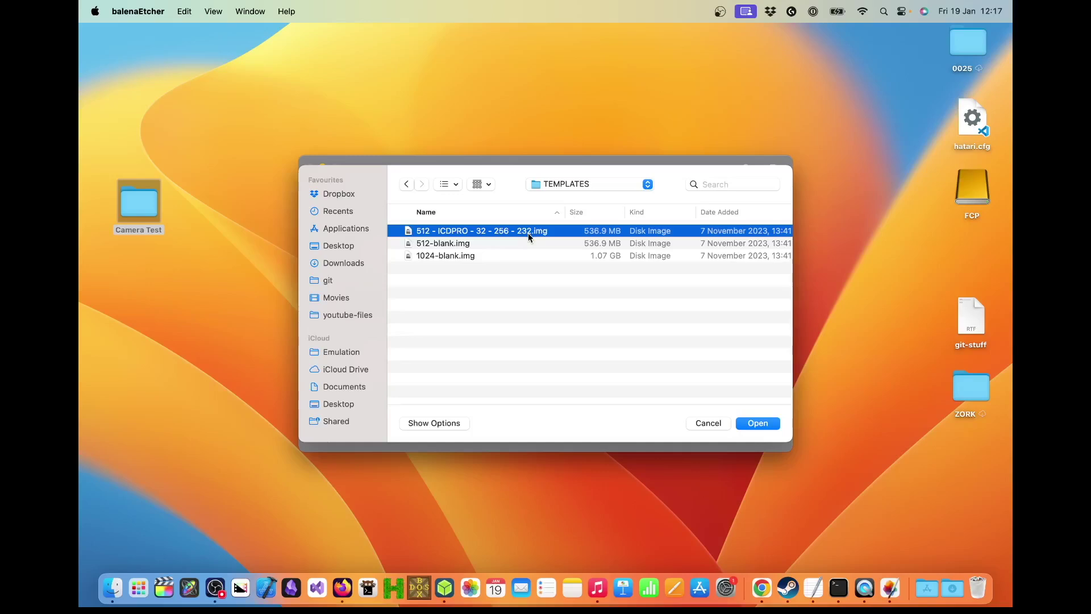
click(755, 426)
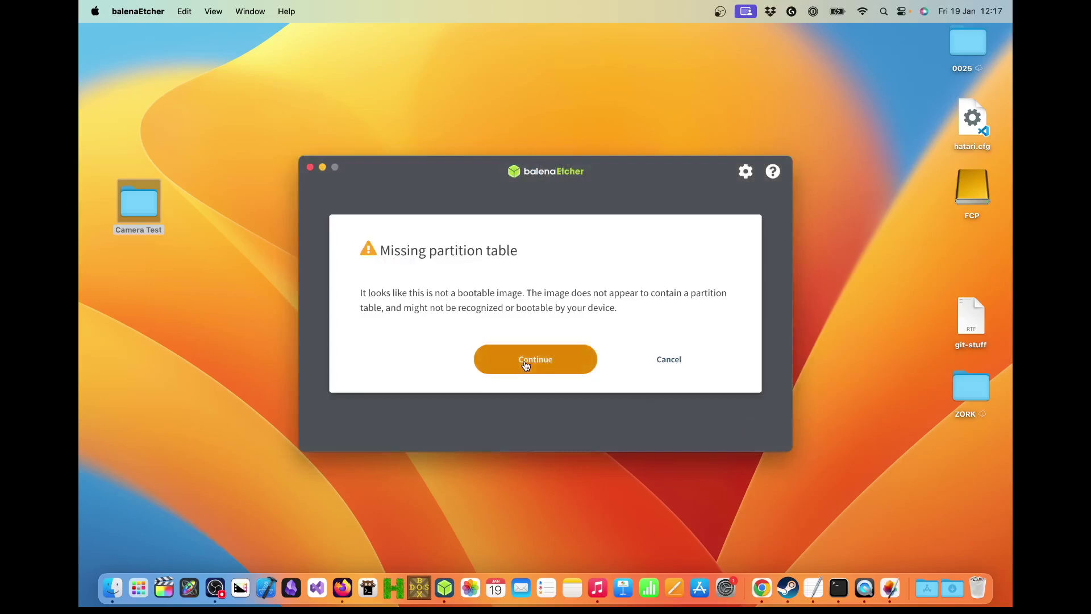
- Accept the missing-partition-table warning, target the SanDisk Ultra Fit drive, and start flashing
click(526, 366)
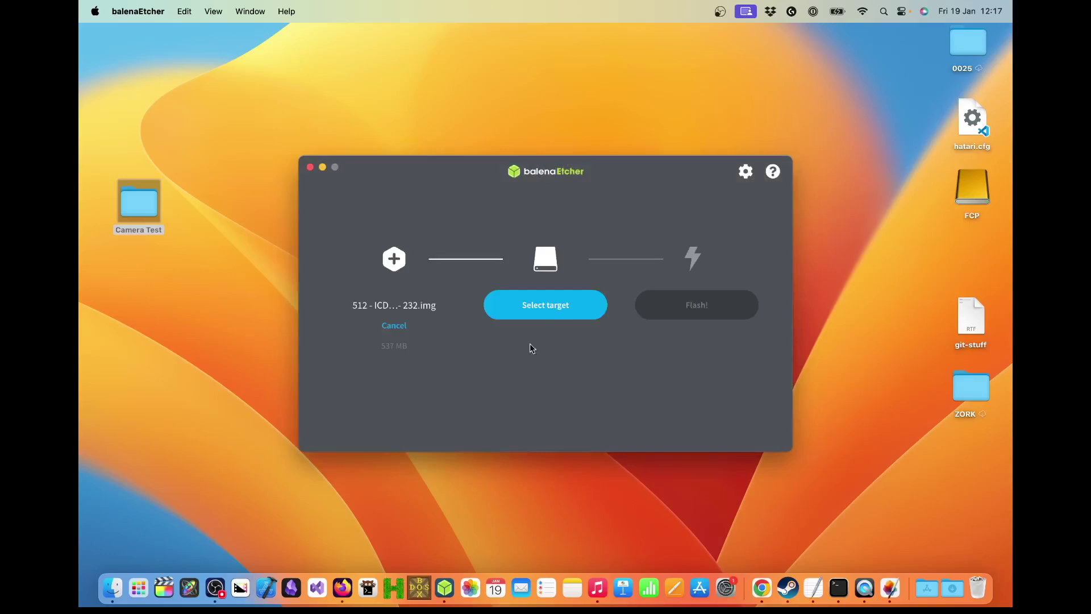
click(543, 313)
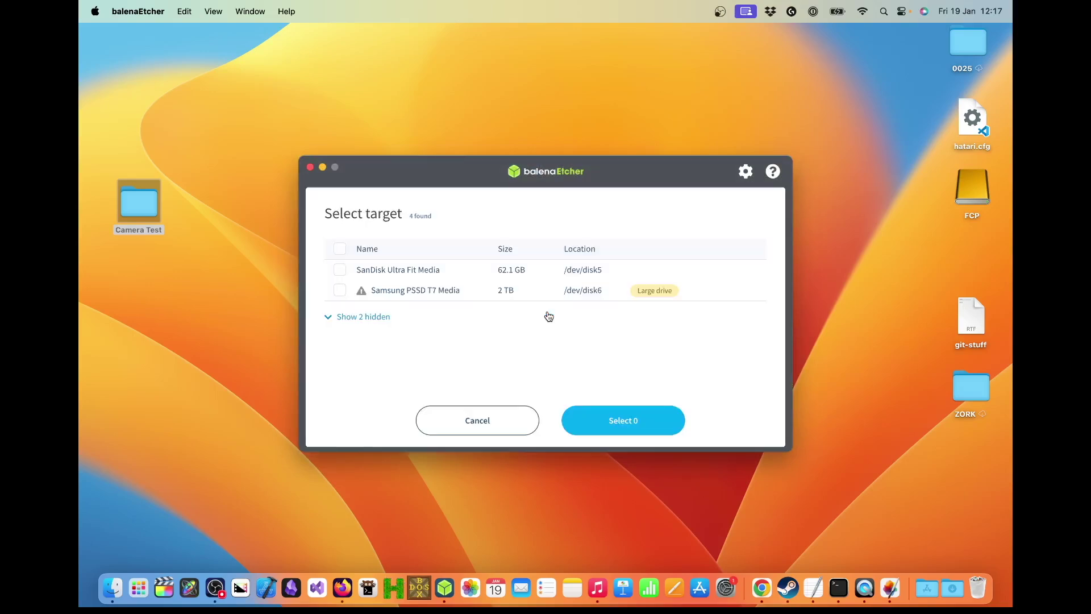
click(340, 271)
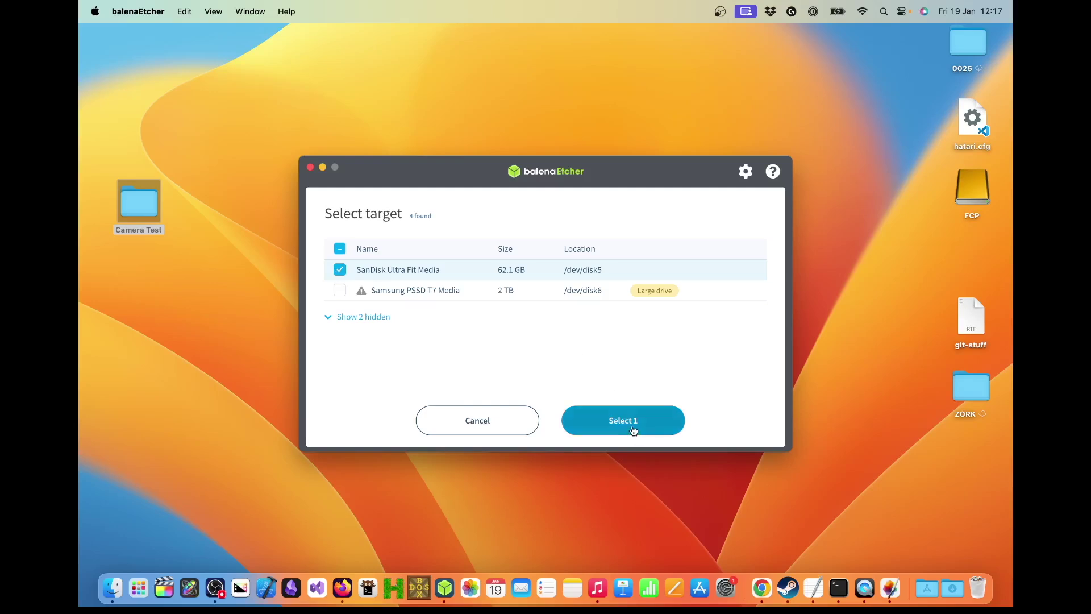
click(633, 430)
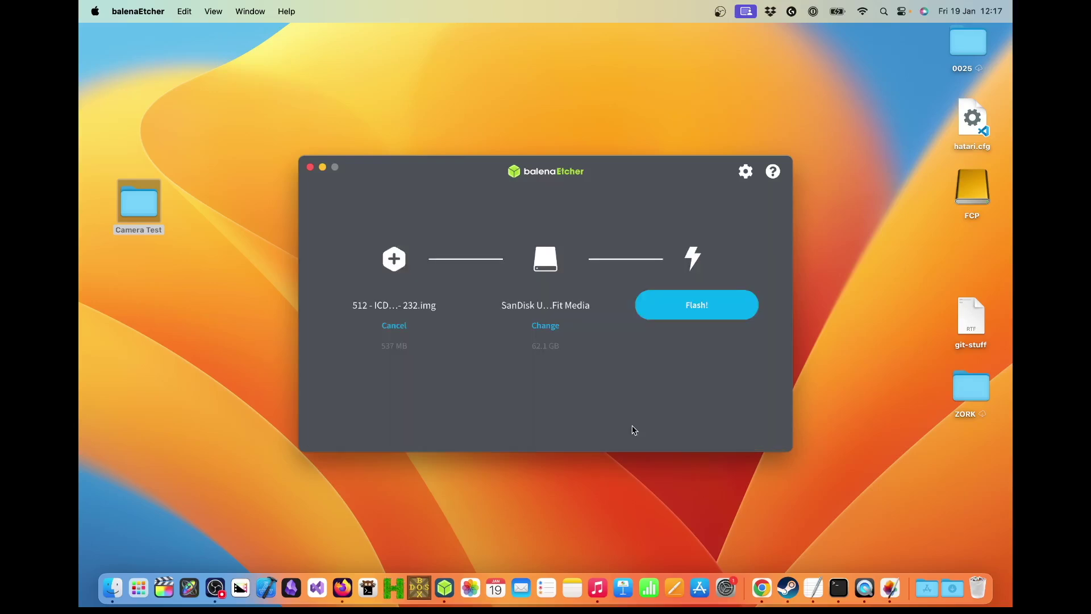
click(673, 306)
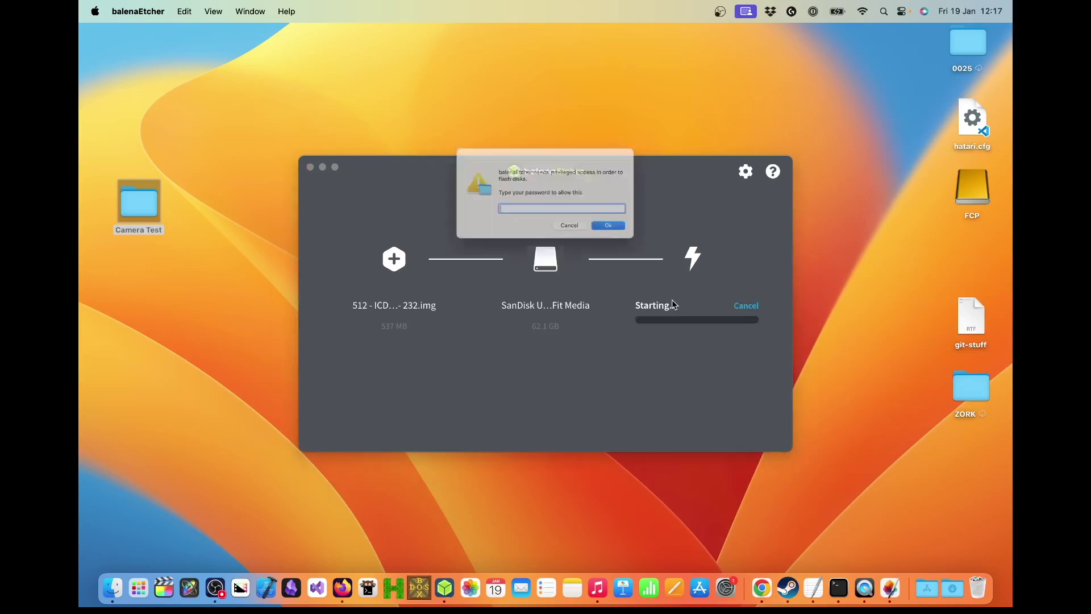
text(•••••)
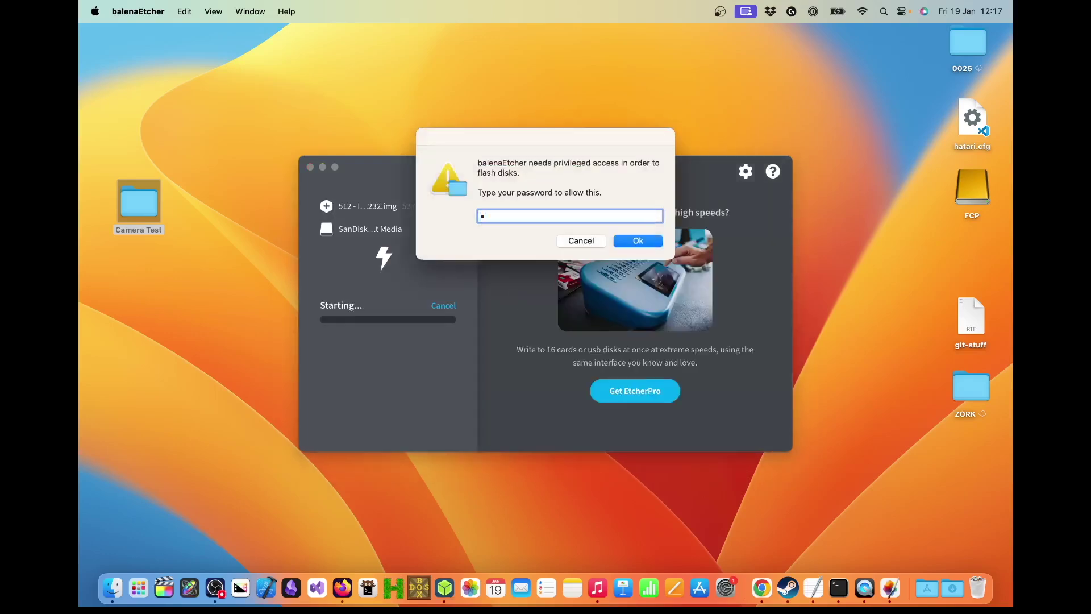
text(••••)
- Submit the macOS account password to authorise writing to the SanDisk drive
key(Return)
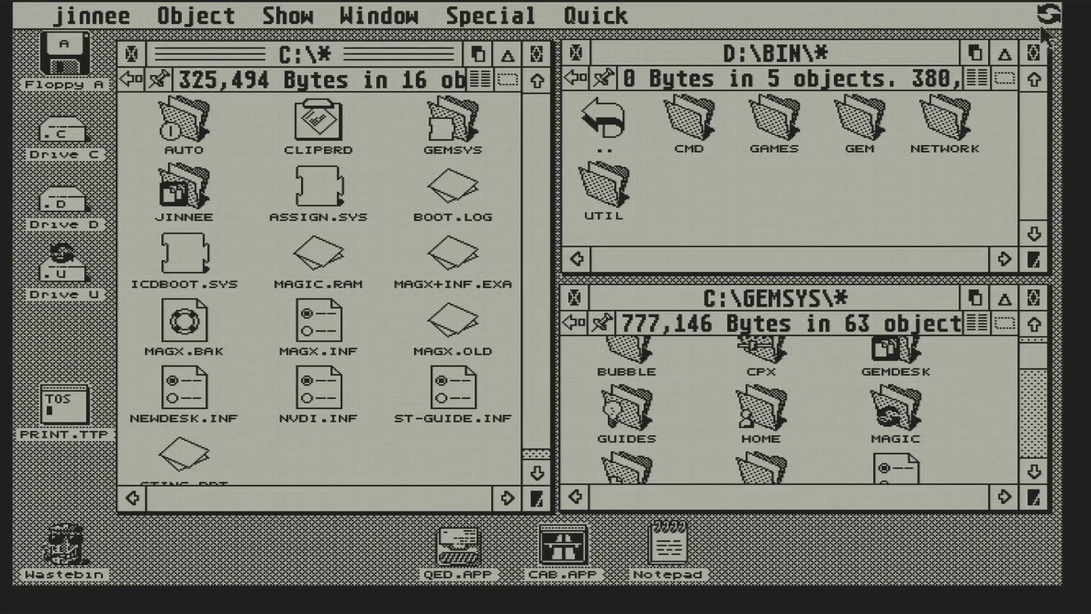
mouse_move(1049, 16)
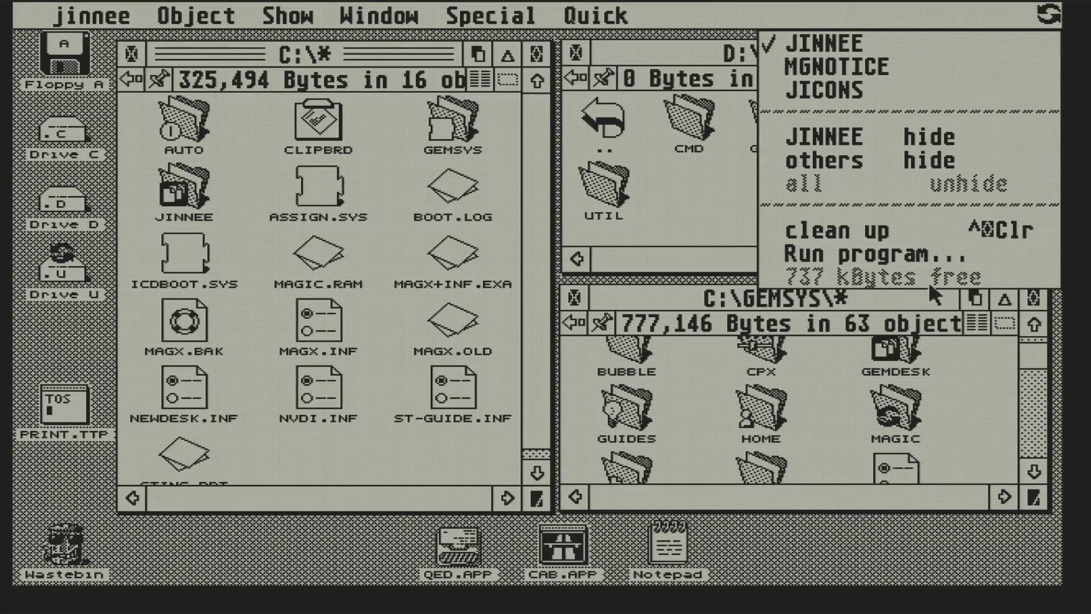
click(930, 285)
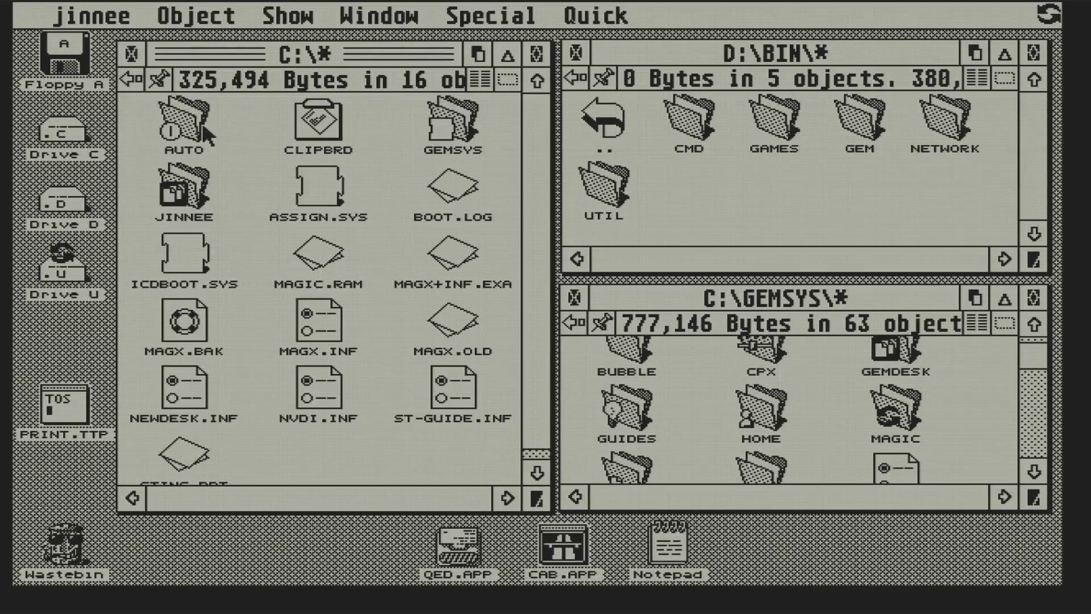
- Open C:\AUTO as a text list and disable PRINTER.PRG by renaming it to .PRX
double_click(207, 135)
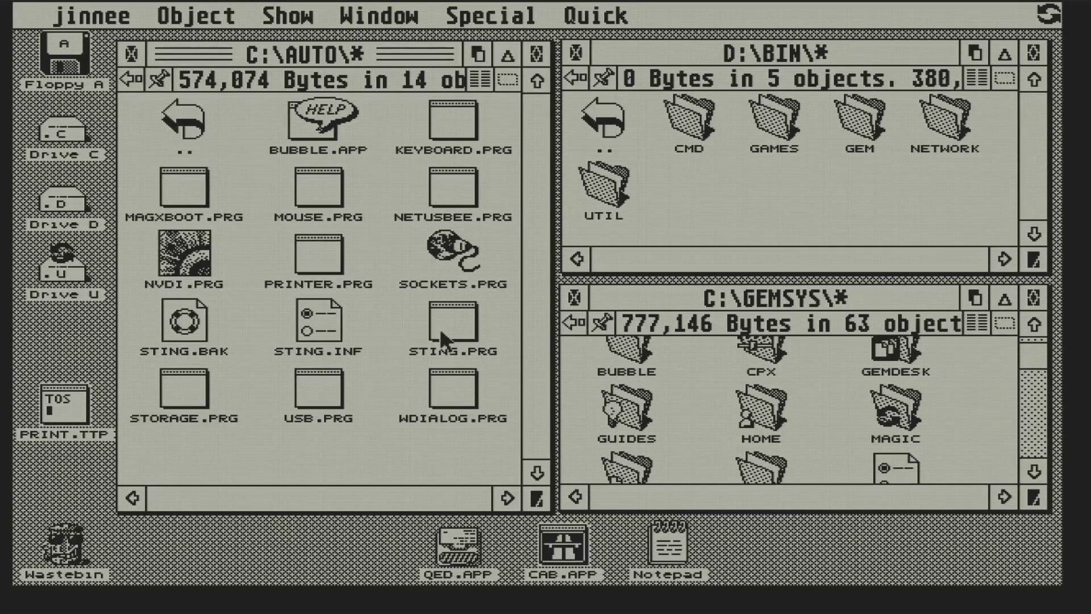
click(476, 78)
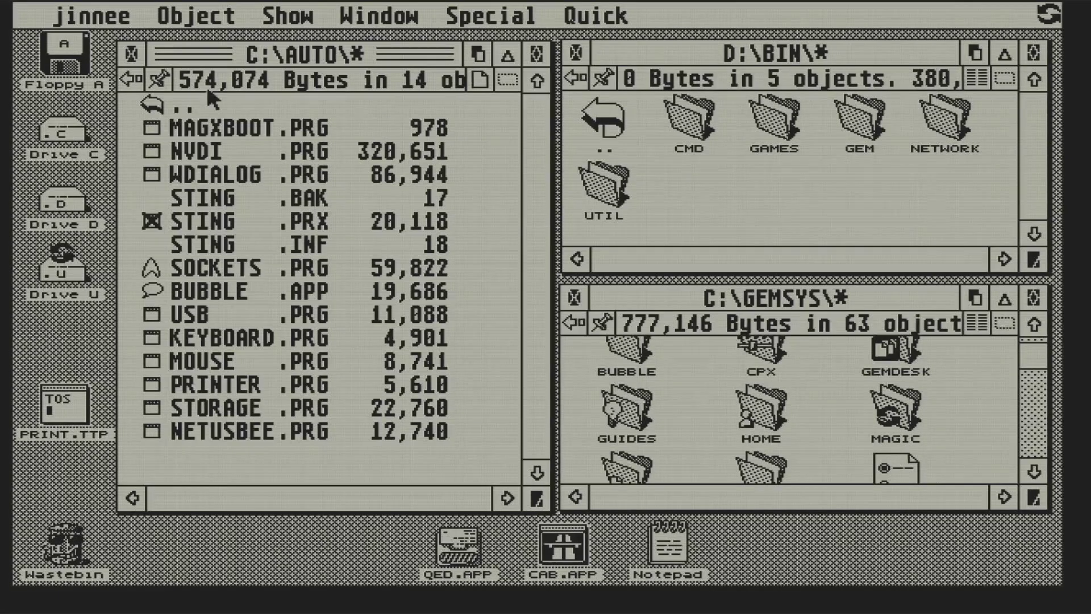
click(315, 389)
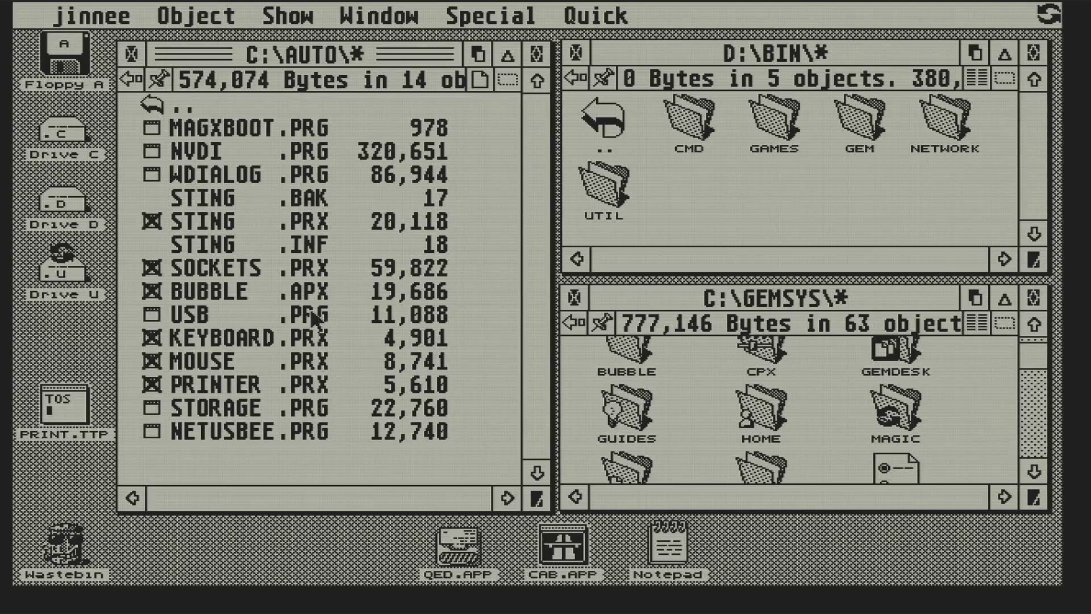
- Select the USB, STORAGE and NETUSBEE drivers and bring up the running applications list
click(314, 318)
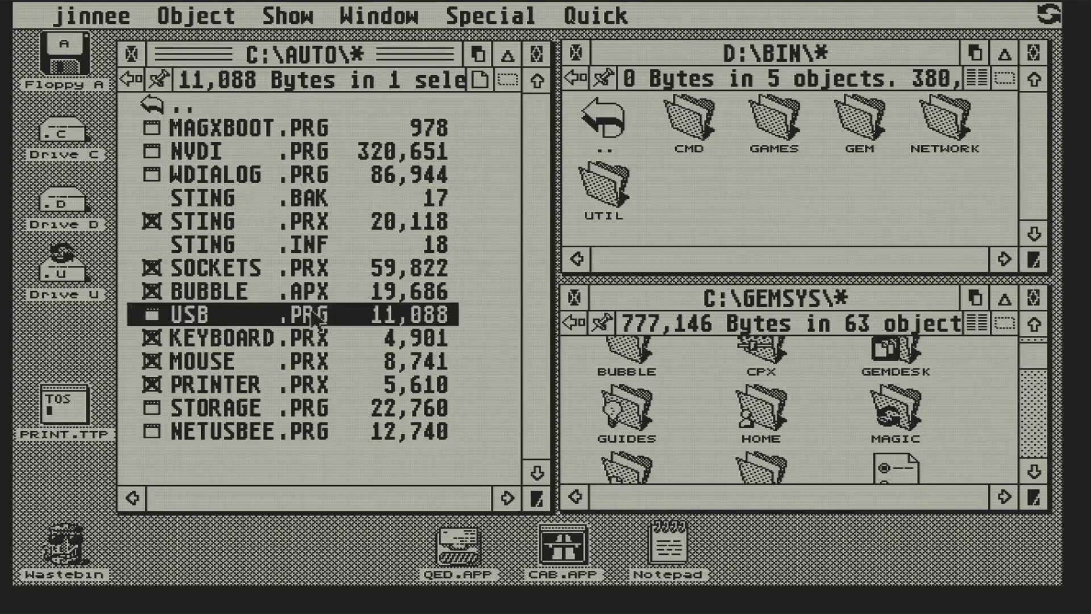
click(315, 408)
click(316, 433)
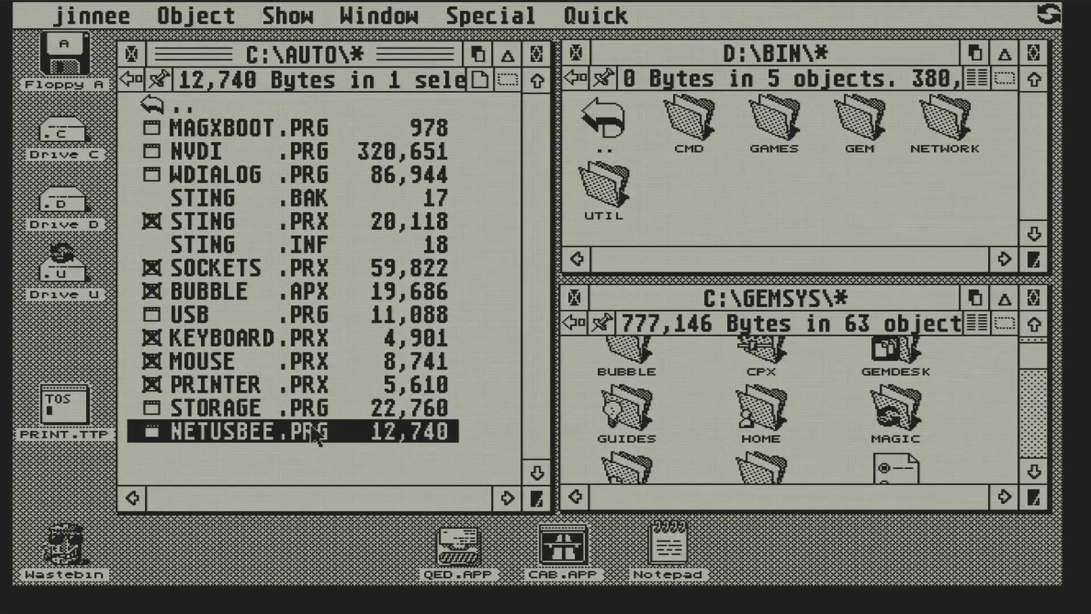
click(1049, 16)
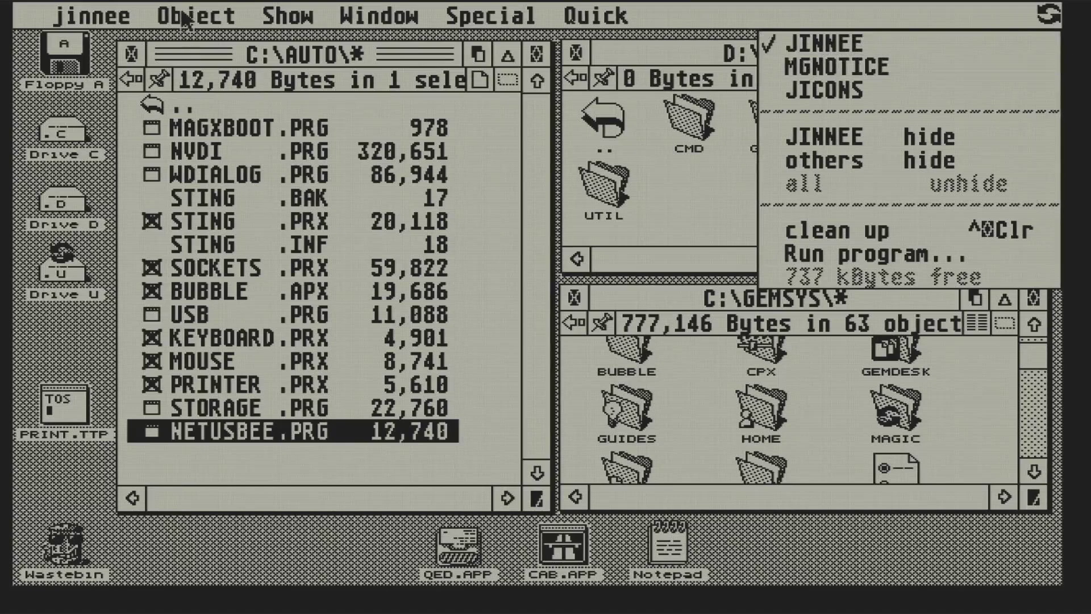
- Return to C:\ and read BOOT.LOG to the end to confirm NetUSBee loaded
key(BackSpace)
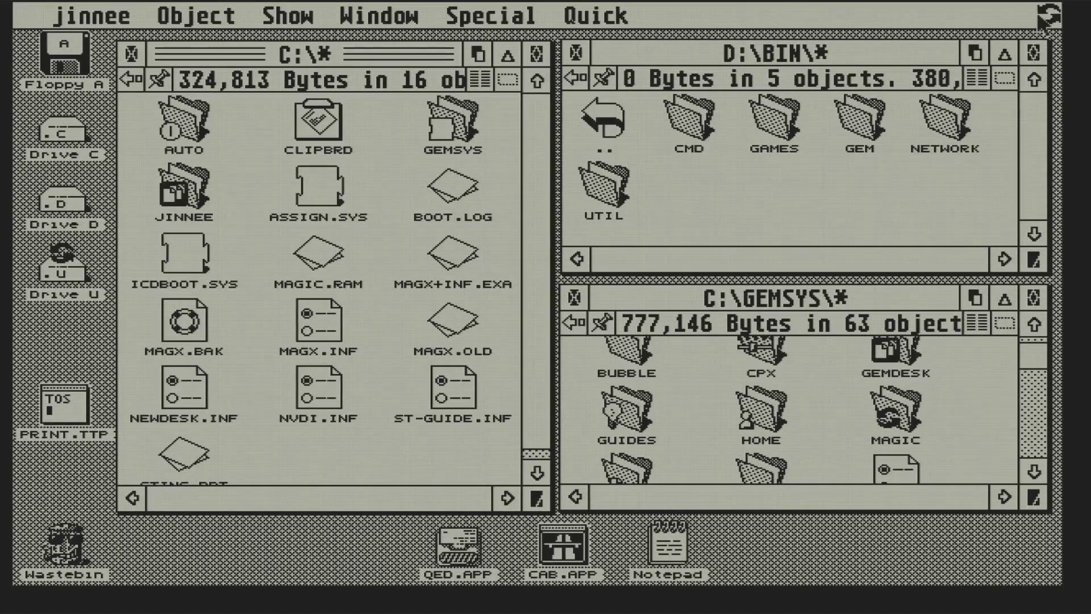
click(1046, 17)
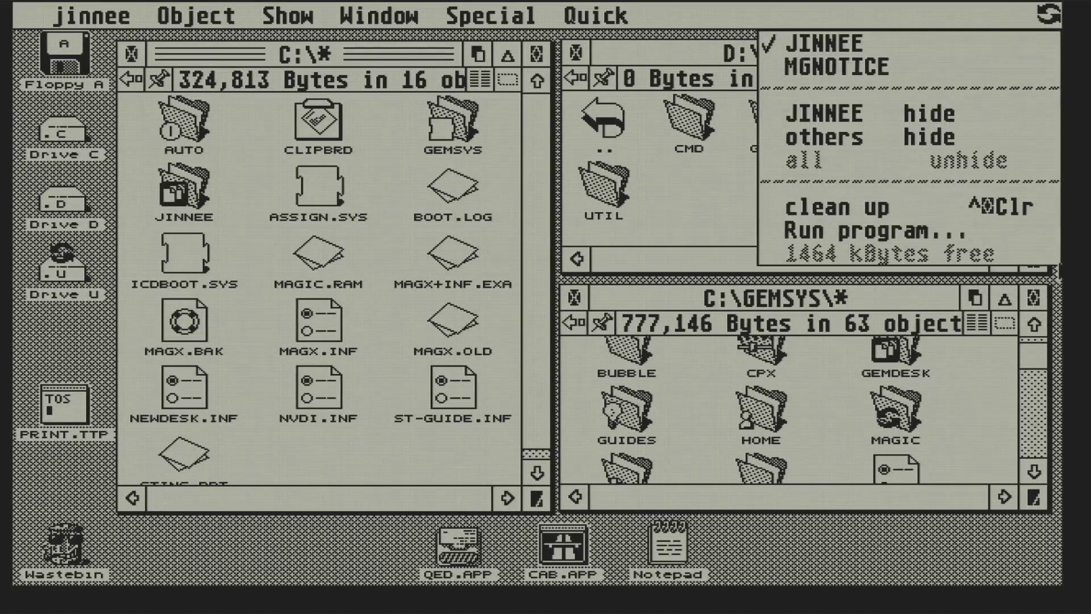
click(605, 292)
double_click(449, 191)
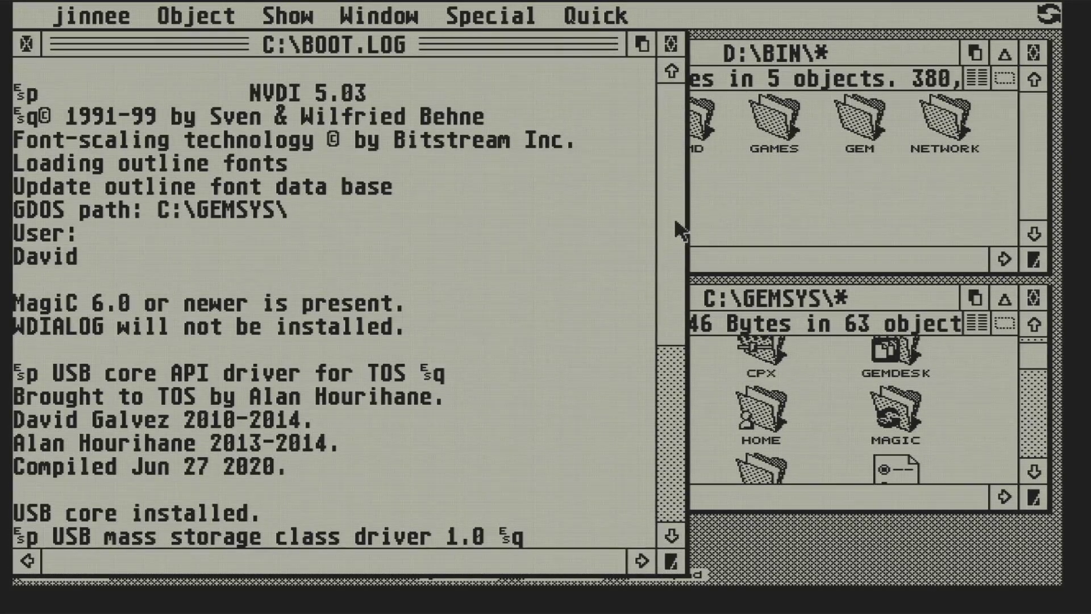
drag(673, 263, 672, 462)
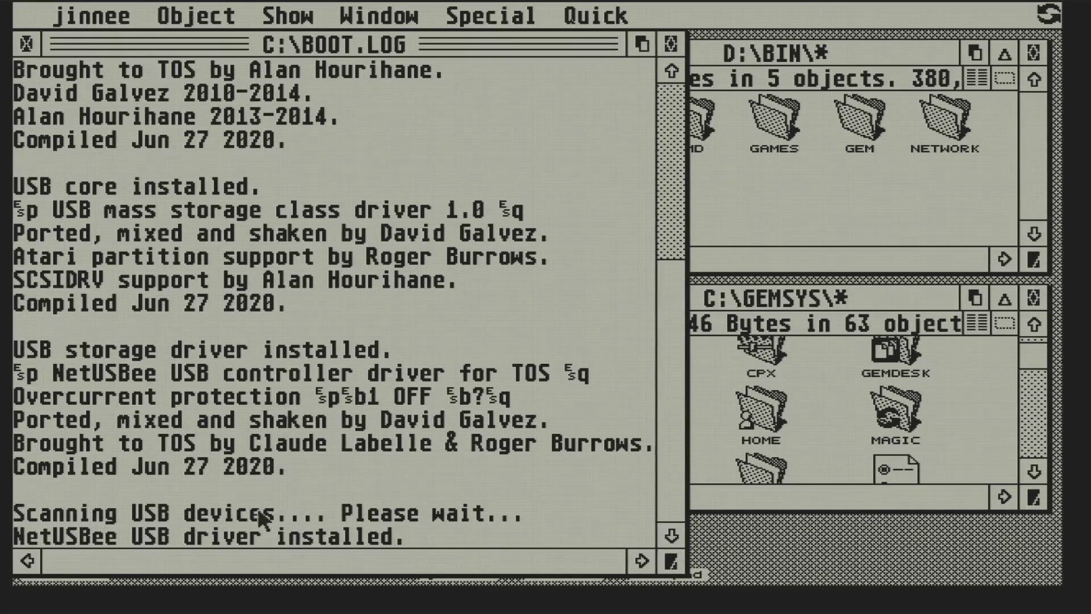
click(26, 43)
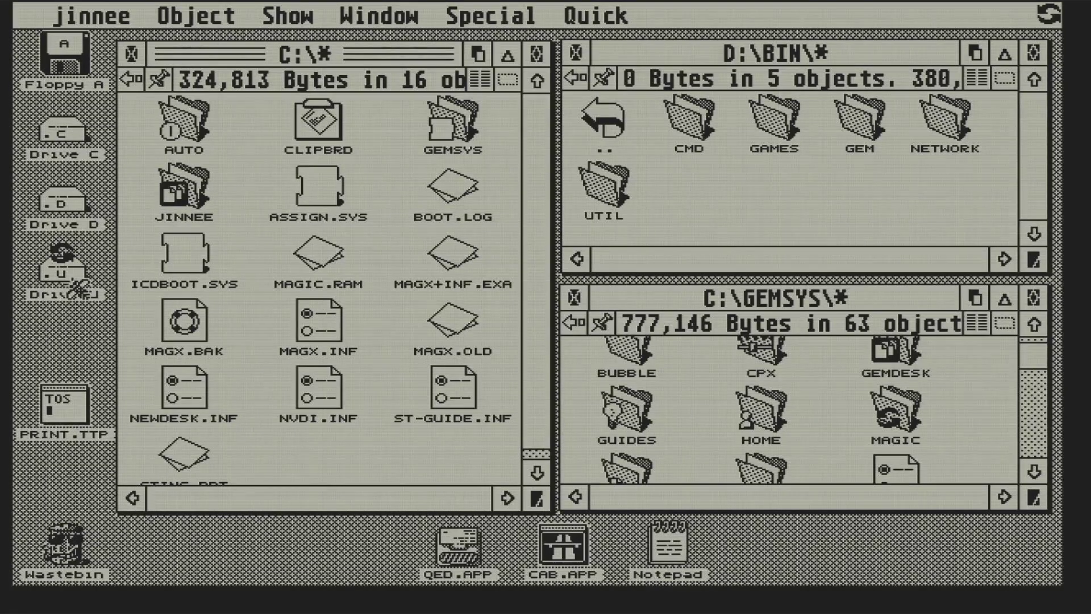
- Check in Drive U that thumb drive partitions E, F and G are mounted
double_click(65, 265)
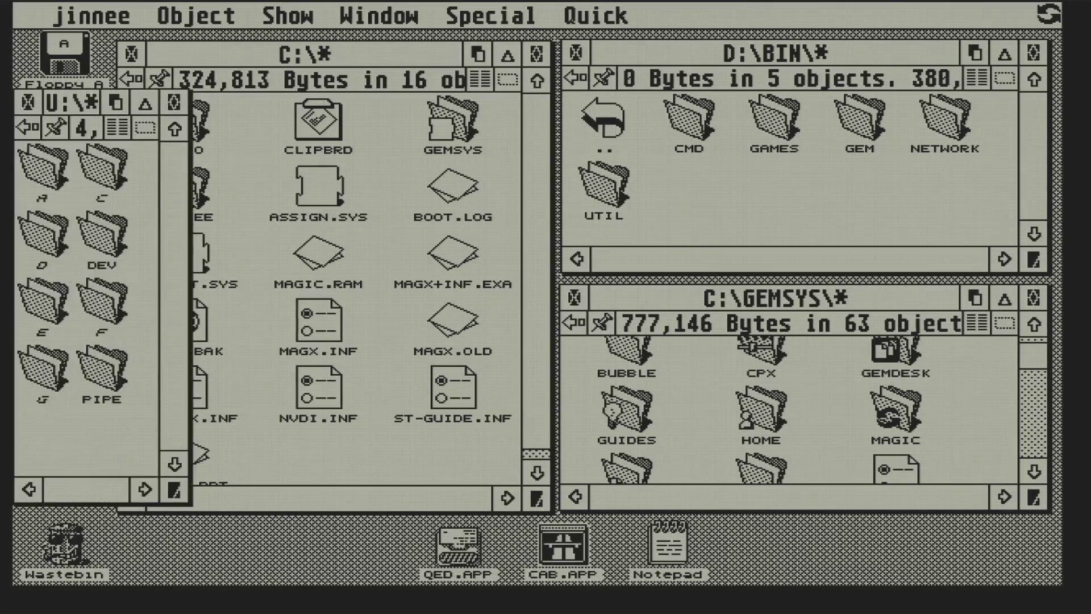
click(59, 316)
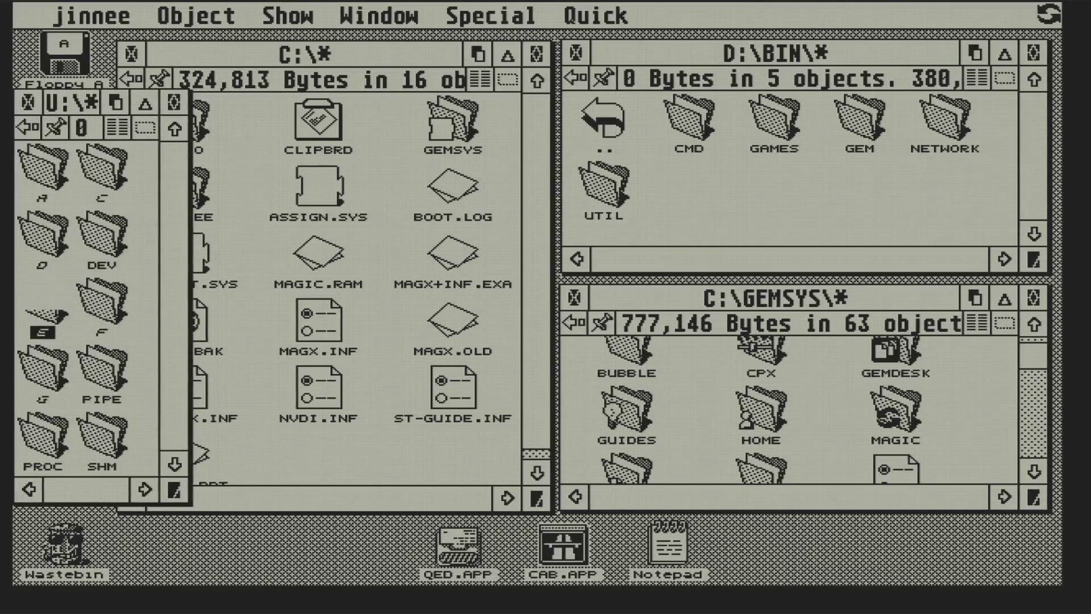
click(100, 310)
click(49, 381)
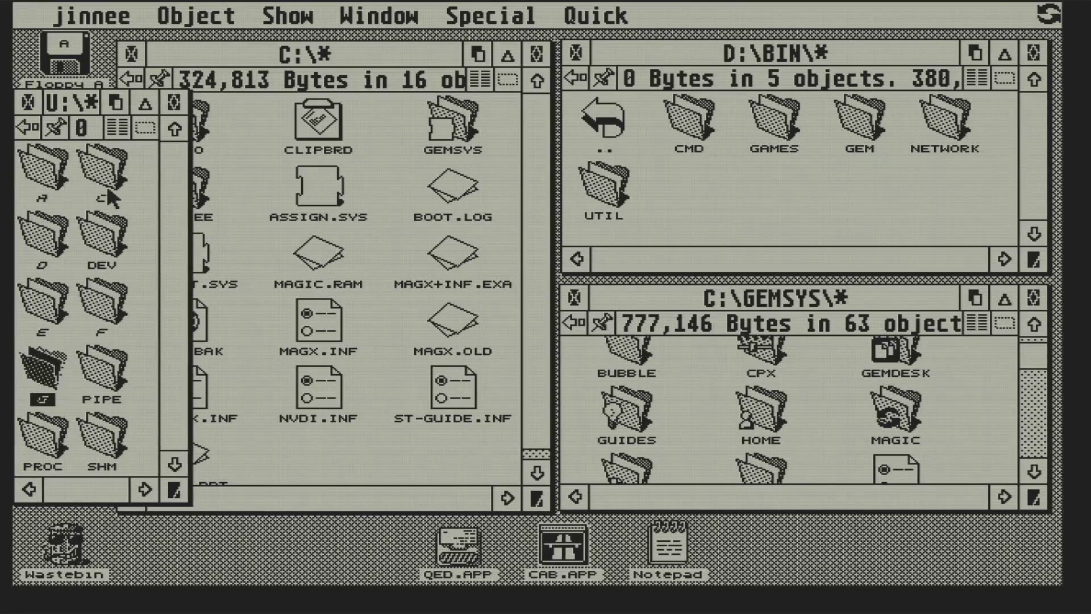
click(28, 103)
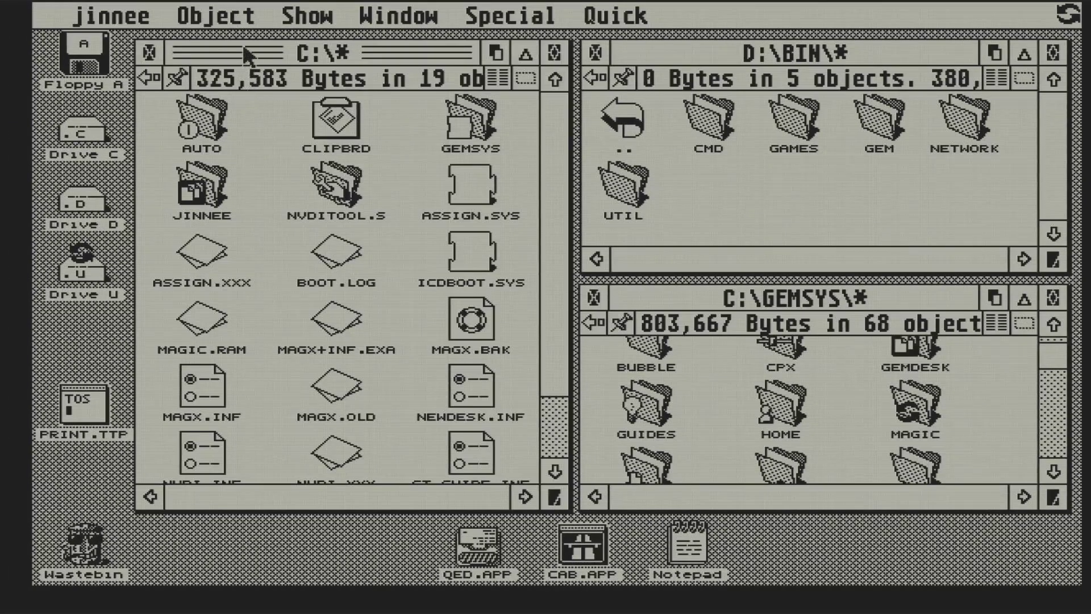
- Place the Drive E desktop icon beneath Drive U, moving the C:\ window out of the way
drag(245, 54, 511, 54)
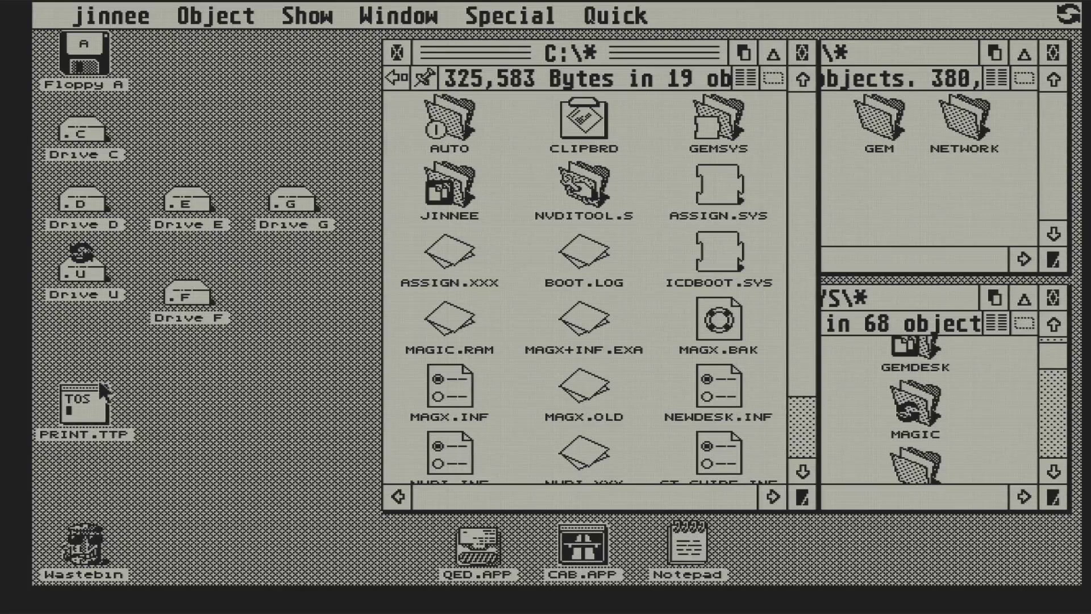
click(93, 410)
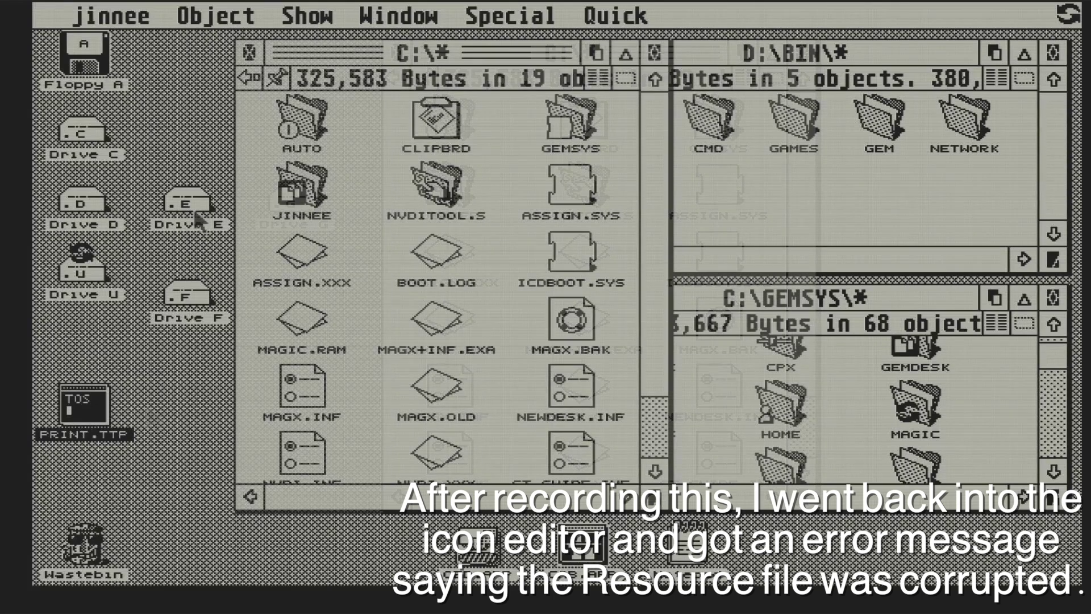
drag(191, 207, 82, 341)
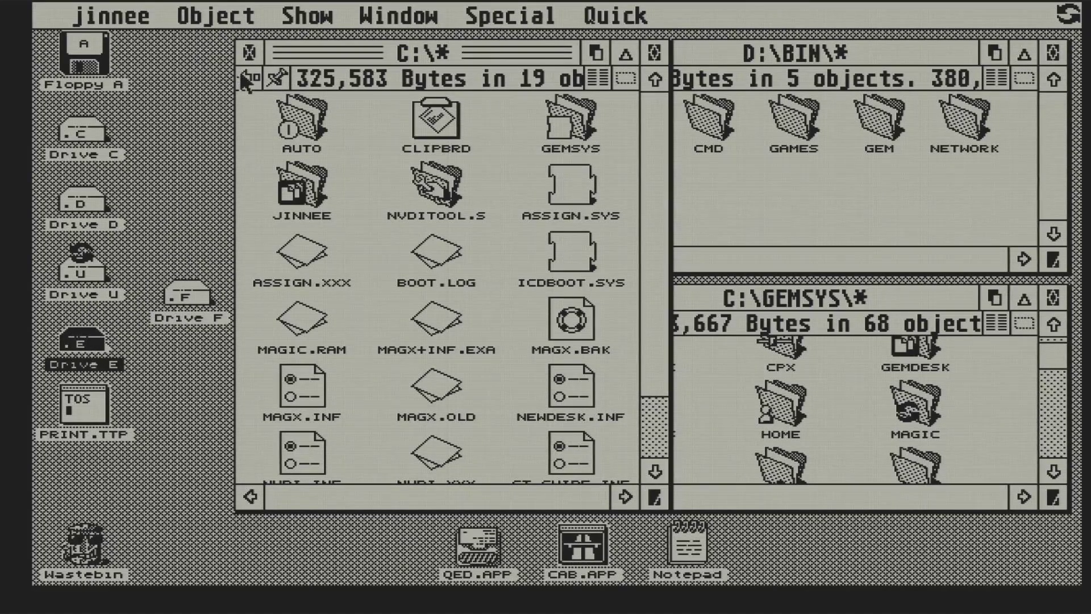
drag(344, 57, 224, 57)
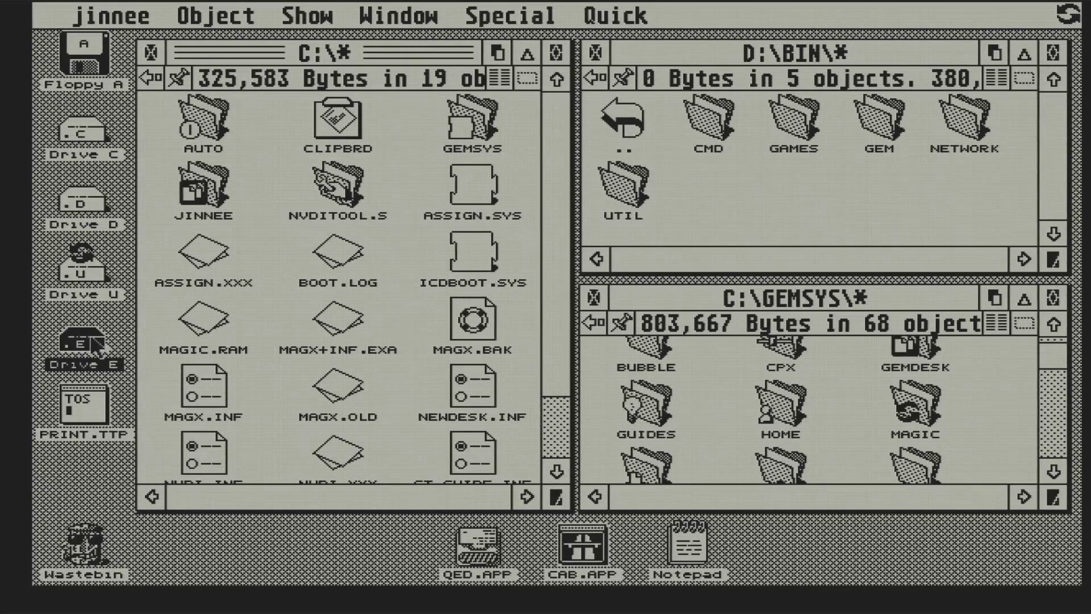
- Copy C:\AUTO (13 files, 573,096 bytes) into E:\TEST
double_click(79, 340)
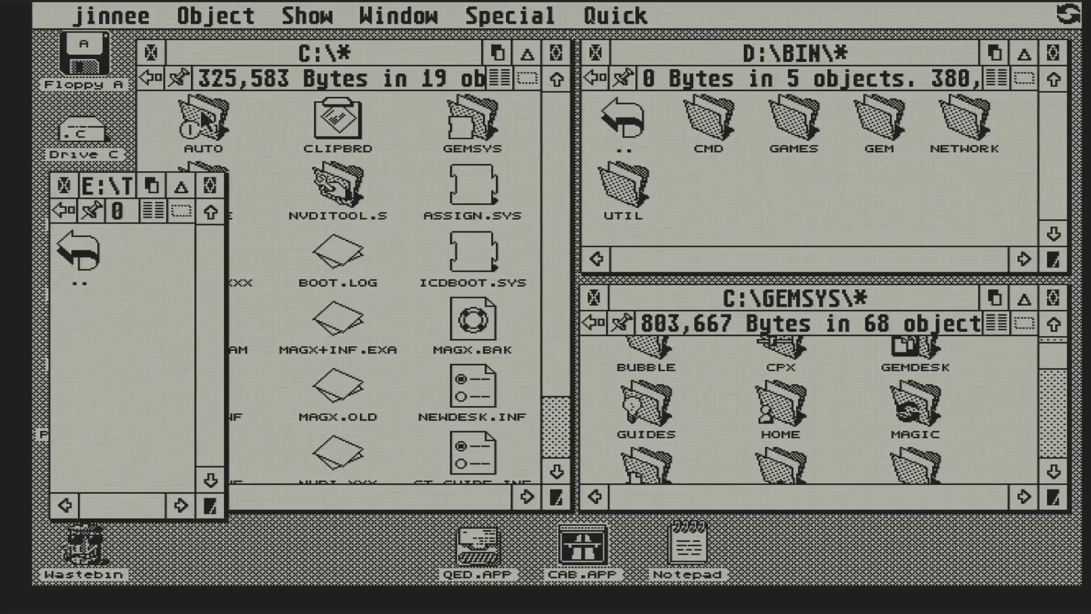
drag(202, 120, 142, 310)
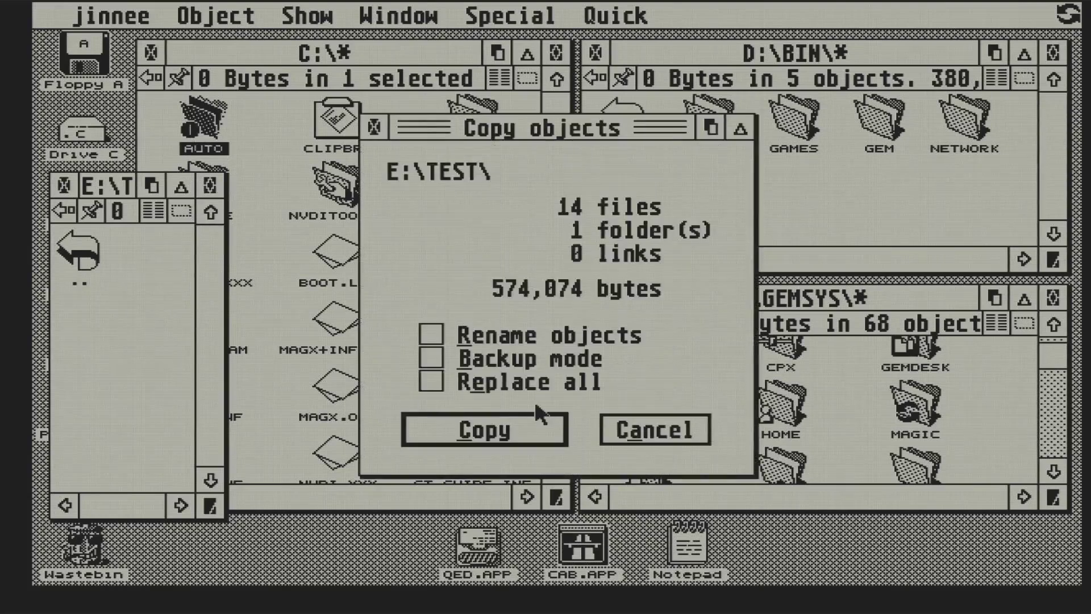
click(524, 436)
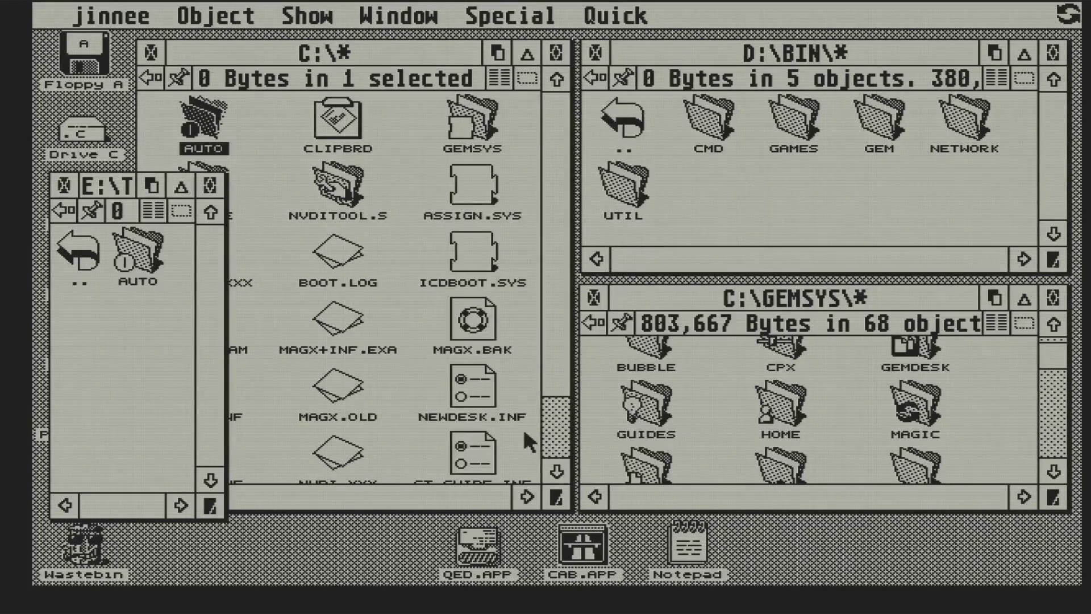
- Close E:\TEST and create a new folder named 'test' at the root of drive D
click(66, 188)
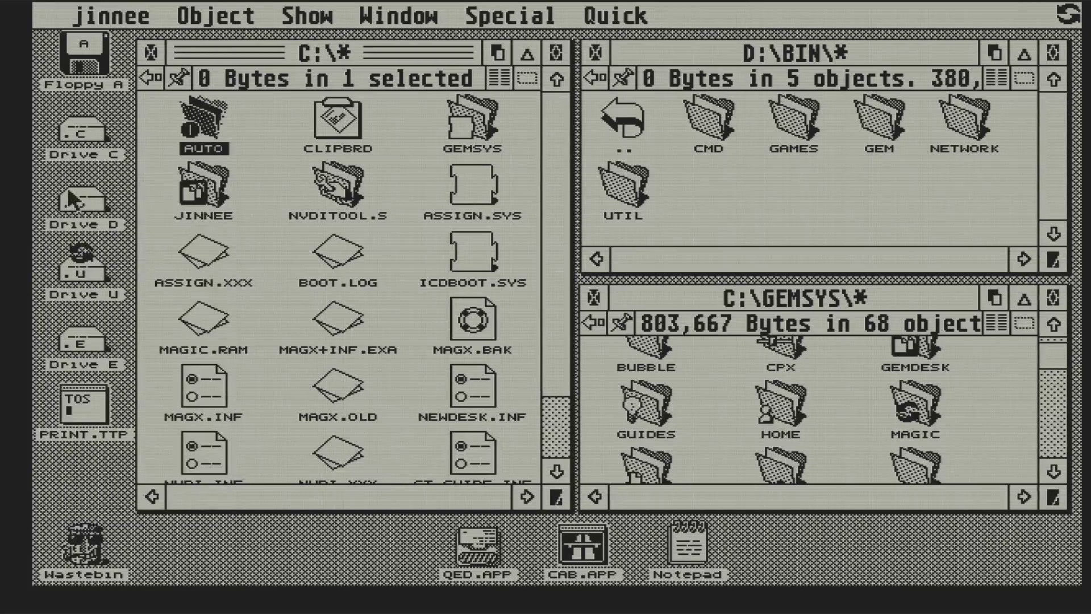
click(591, 77)
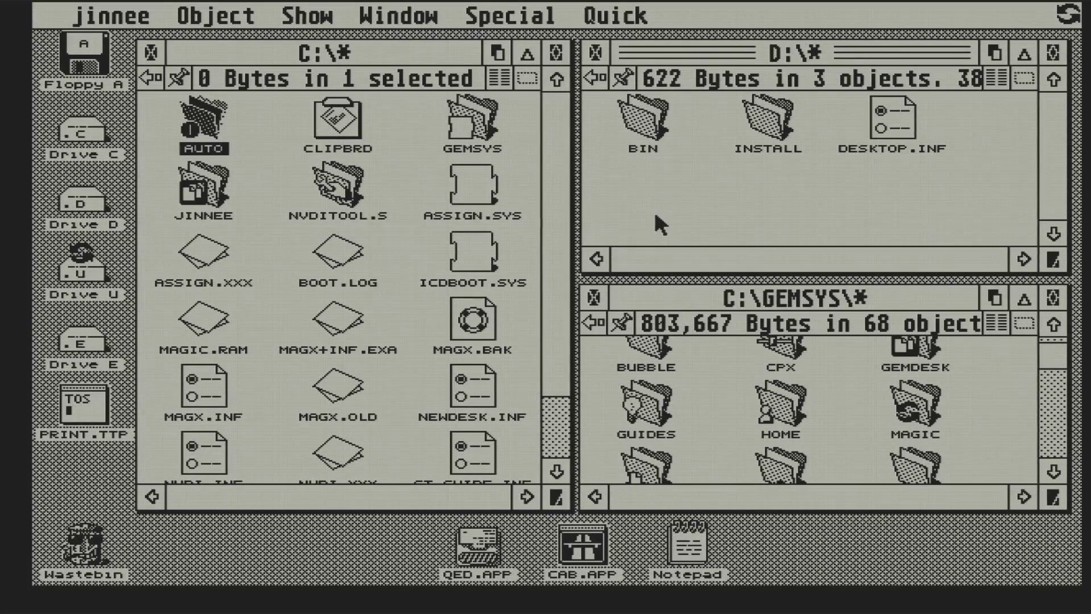
key(ctrl+n)
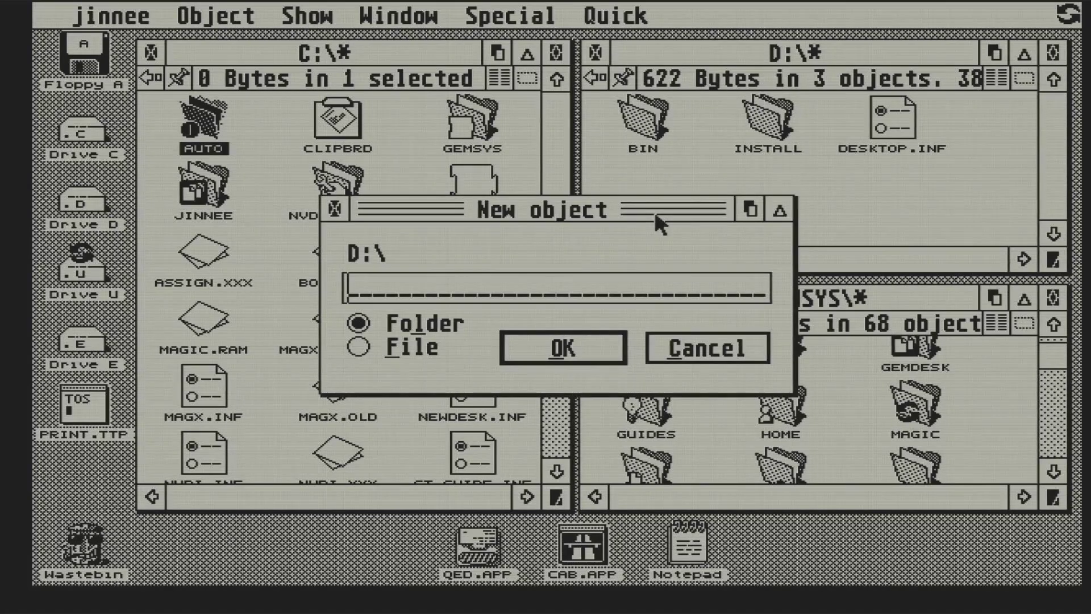
text(test)
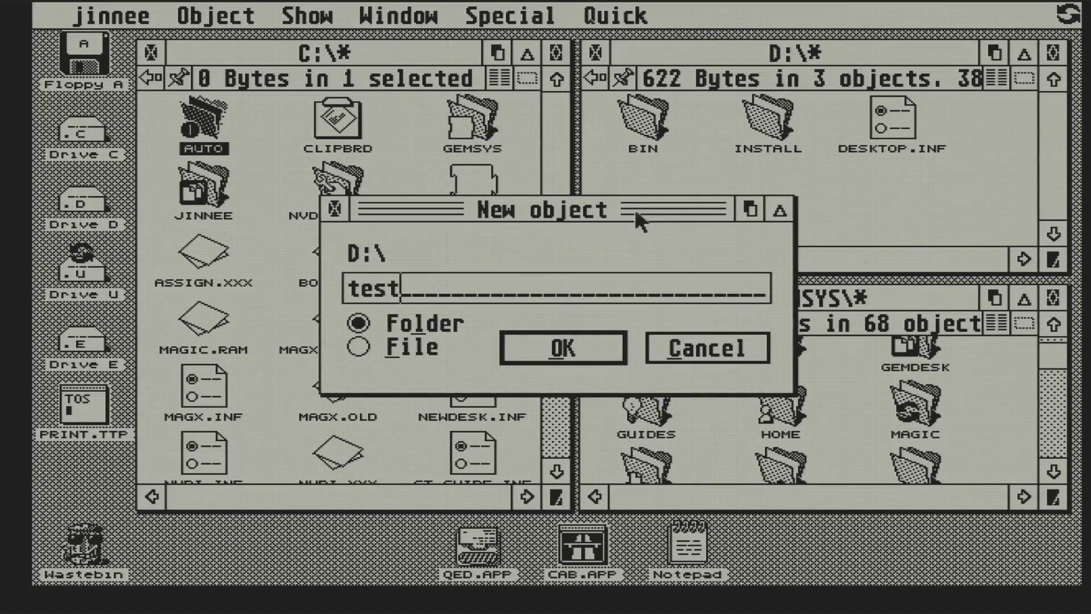
click(589, 341)
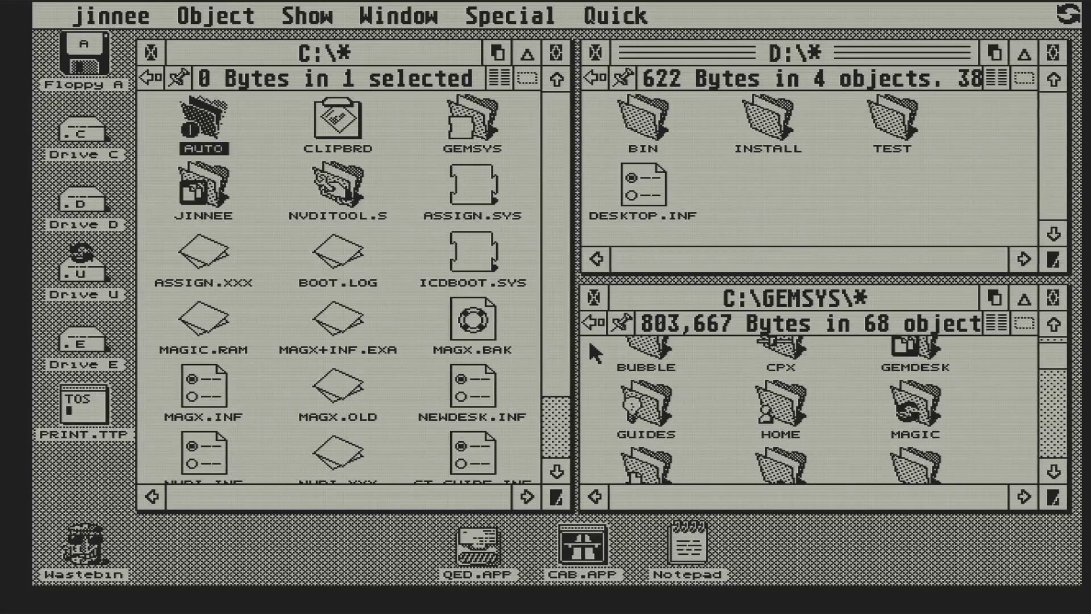
- Copy the AUTO folder into the new D:\TEST folder
double_click(902, 126)
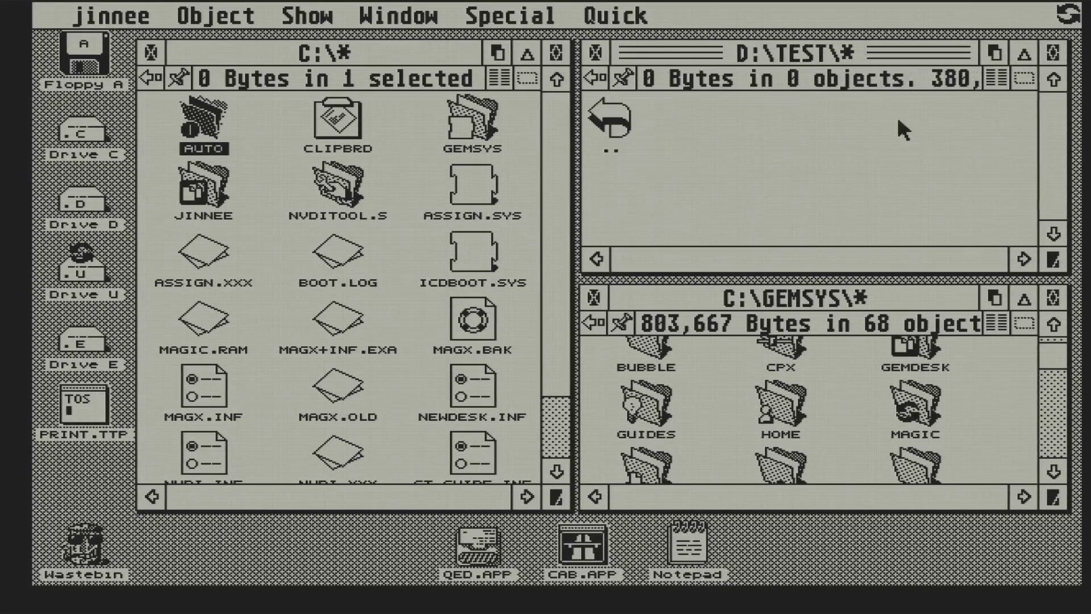
drag(203, 122, 754, 134)
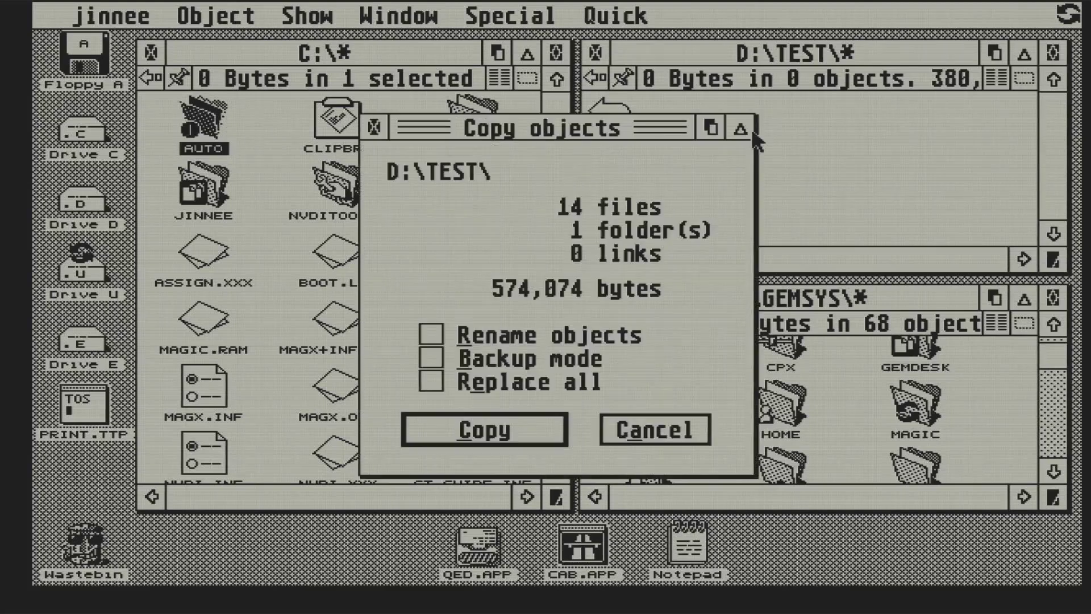
click(456, 430)
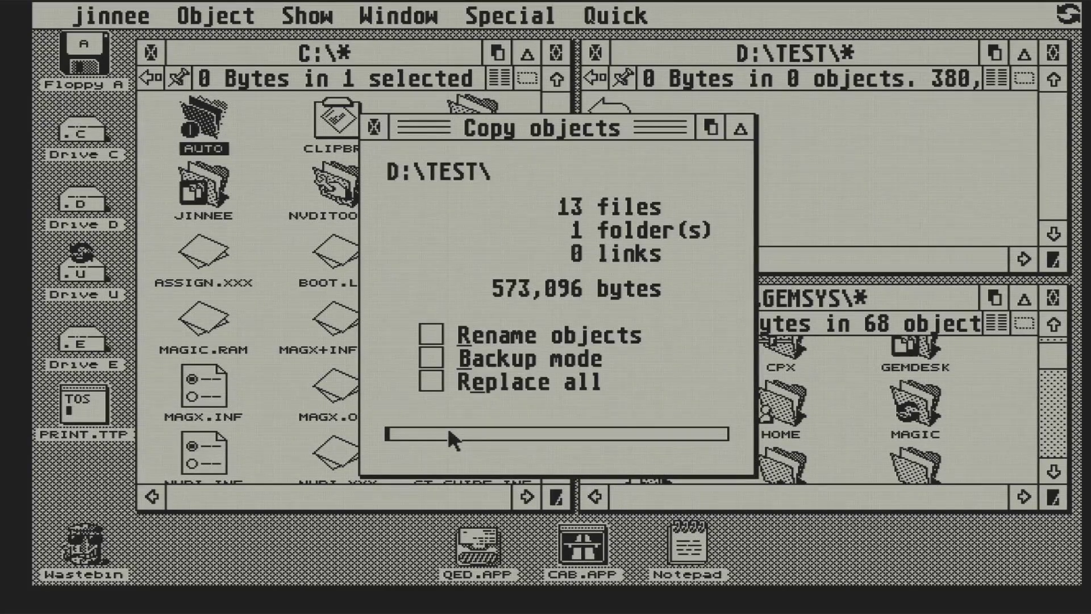